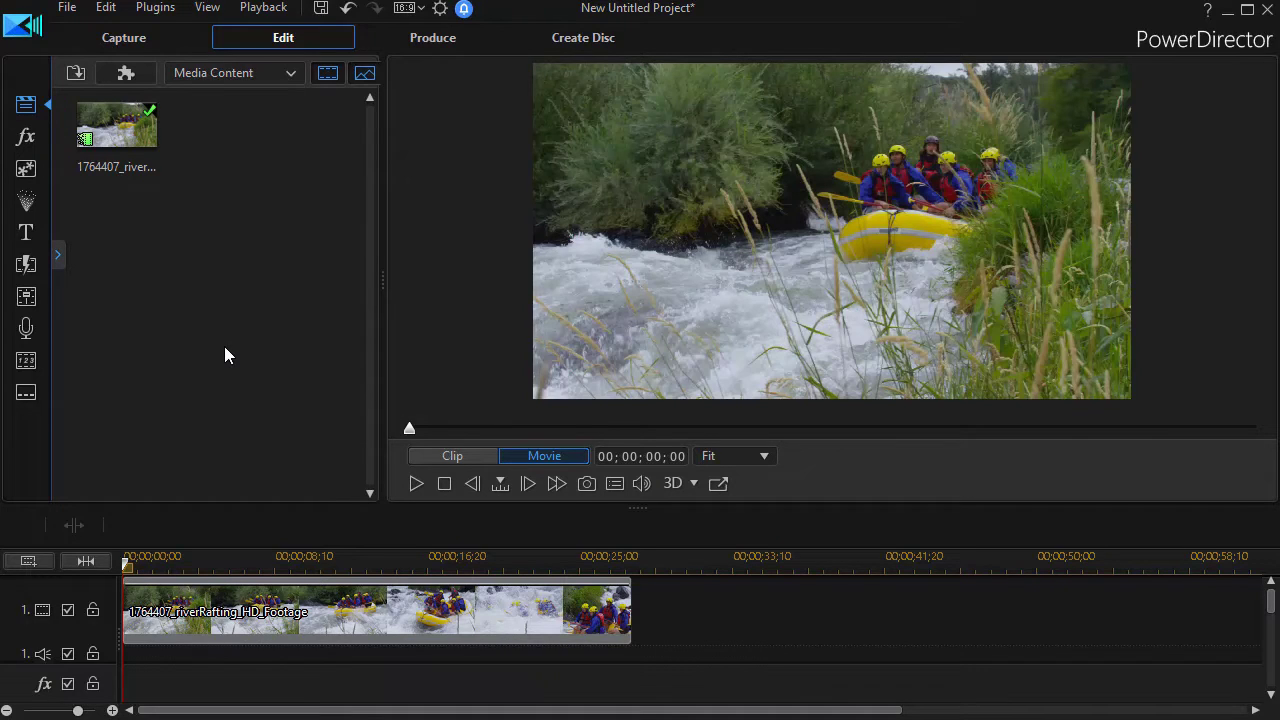
Open the Transition Room to list transitions such as Airplane, Binary 1 and Blur.
left_click(27, 265)
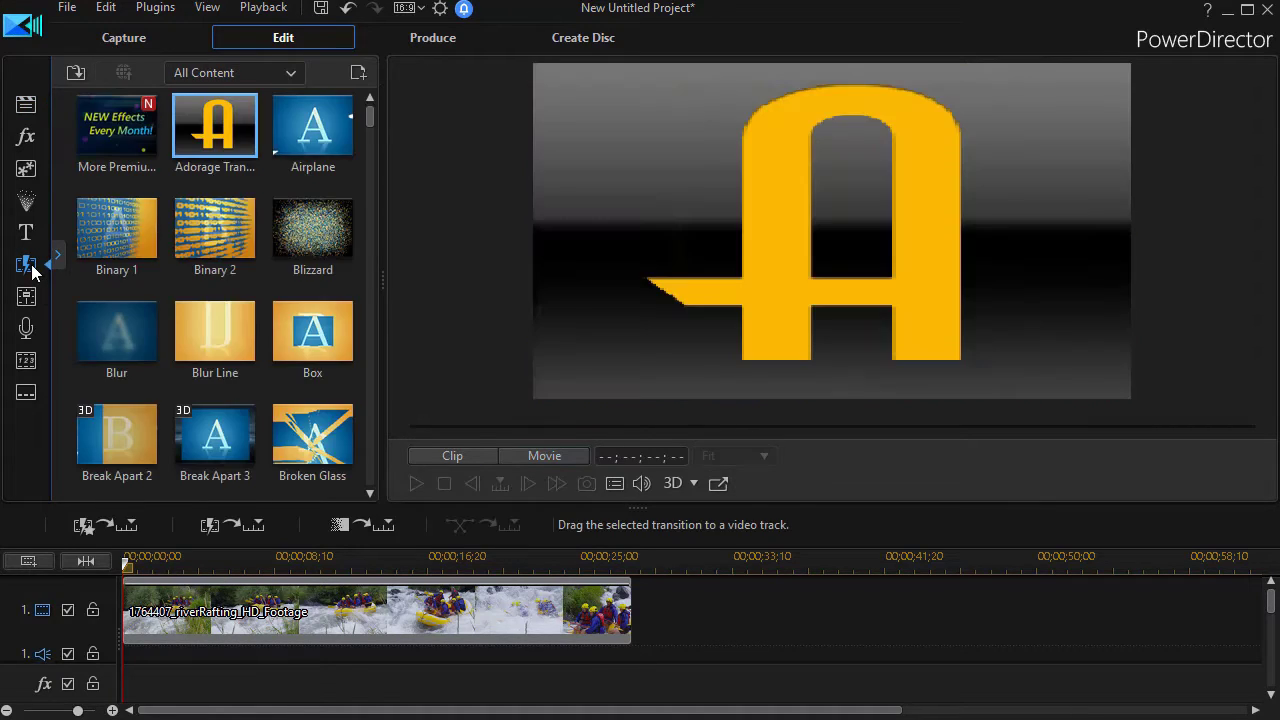
Search transitions for 'bl' and place the 4-second Blur transition at the rafting clip's start.
left_click_drag(381, 283, 653, 289)
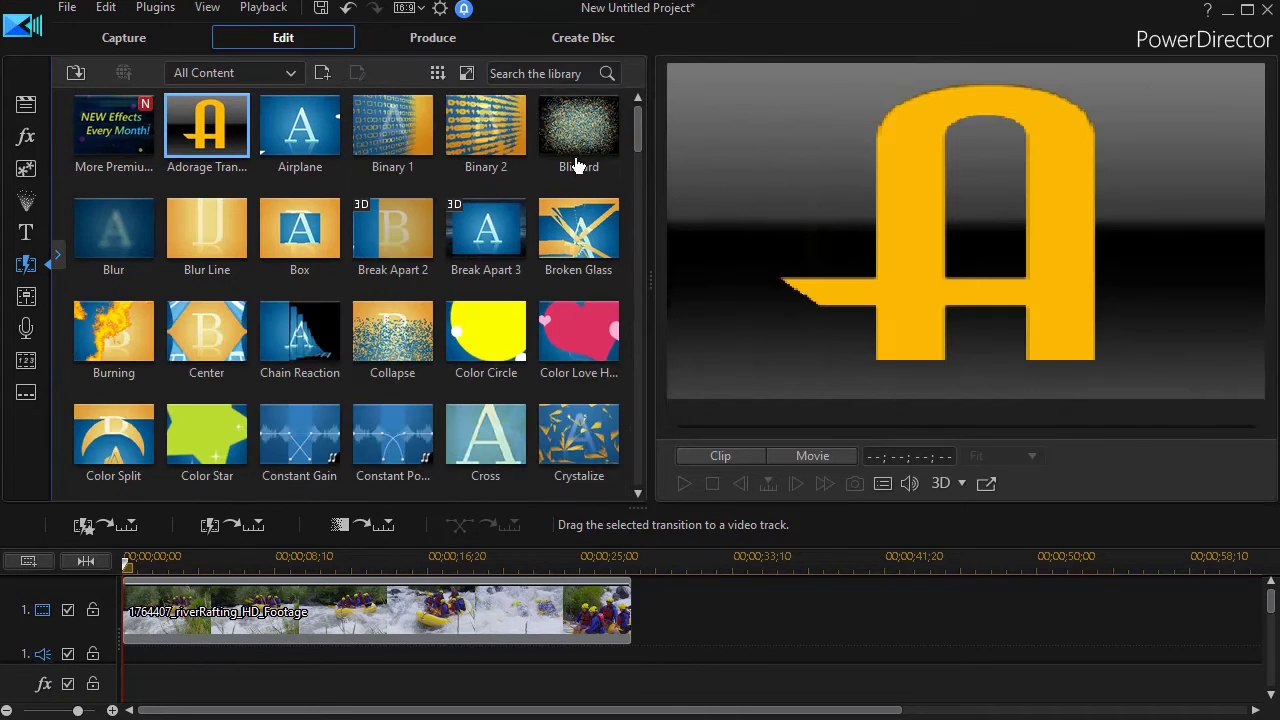
left_click(535, 74)
type("blur")
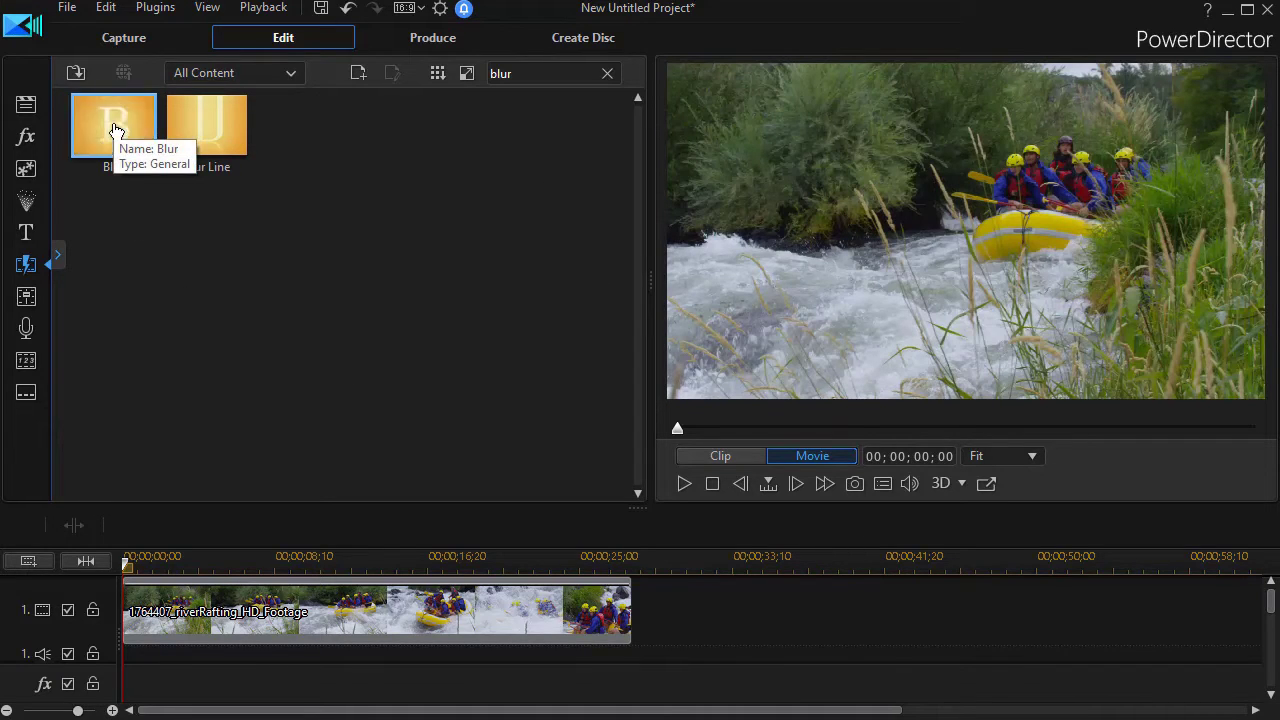
left_click_drag(115, 128, 138, 608)
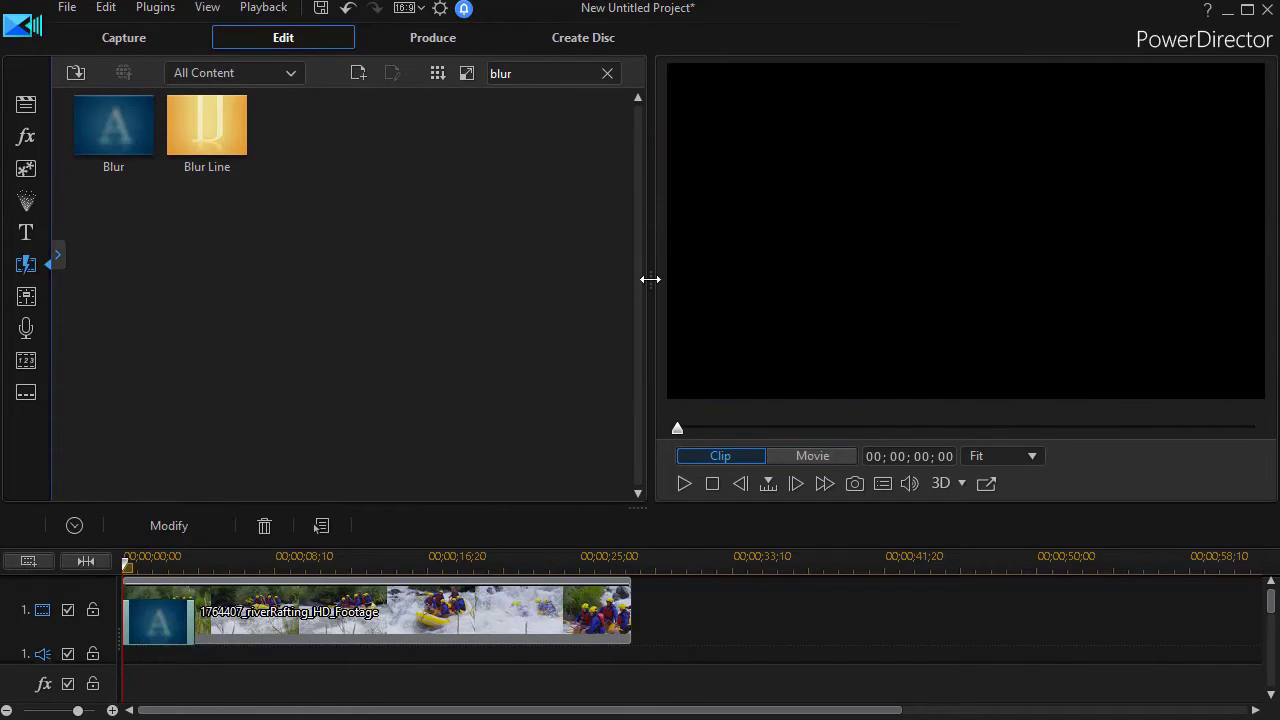
left_click_drag(650, 279, 126, 303)
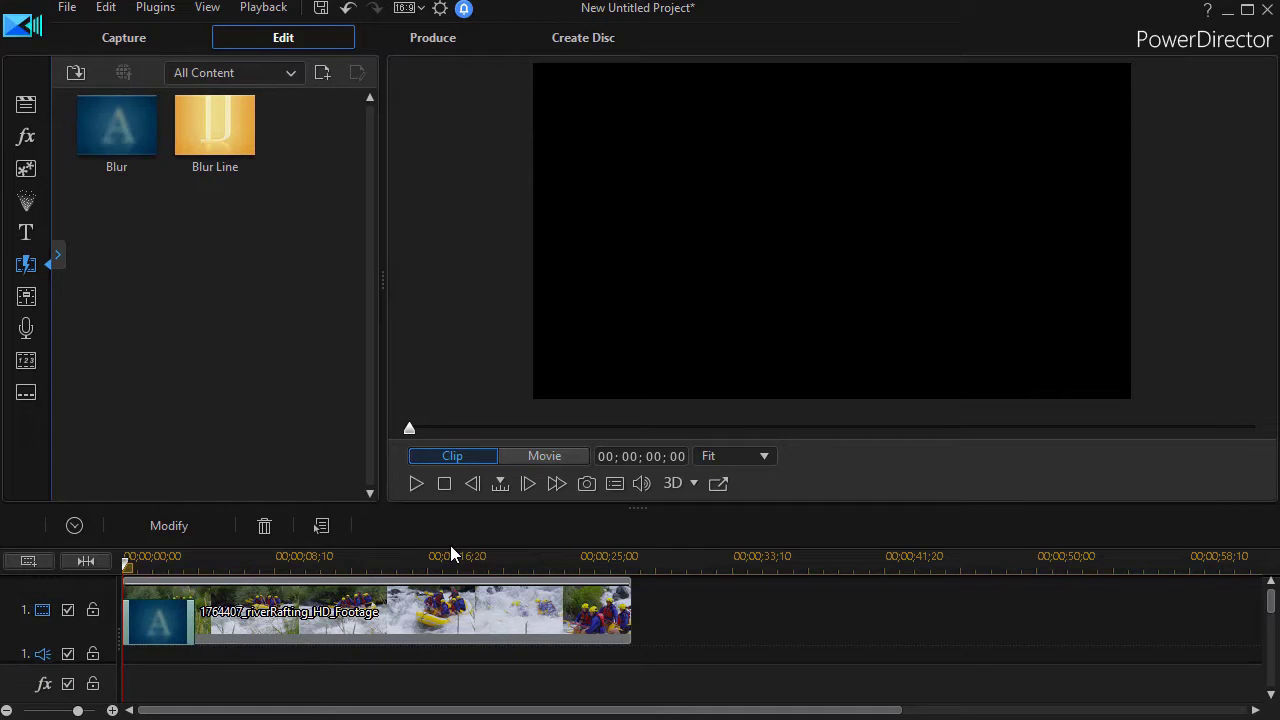
key("space")
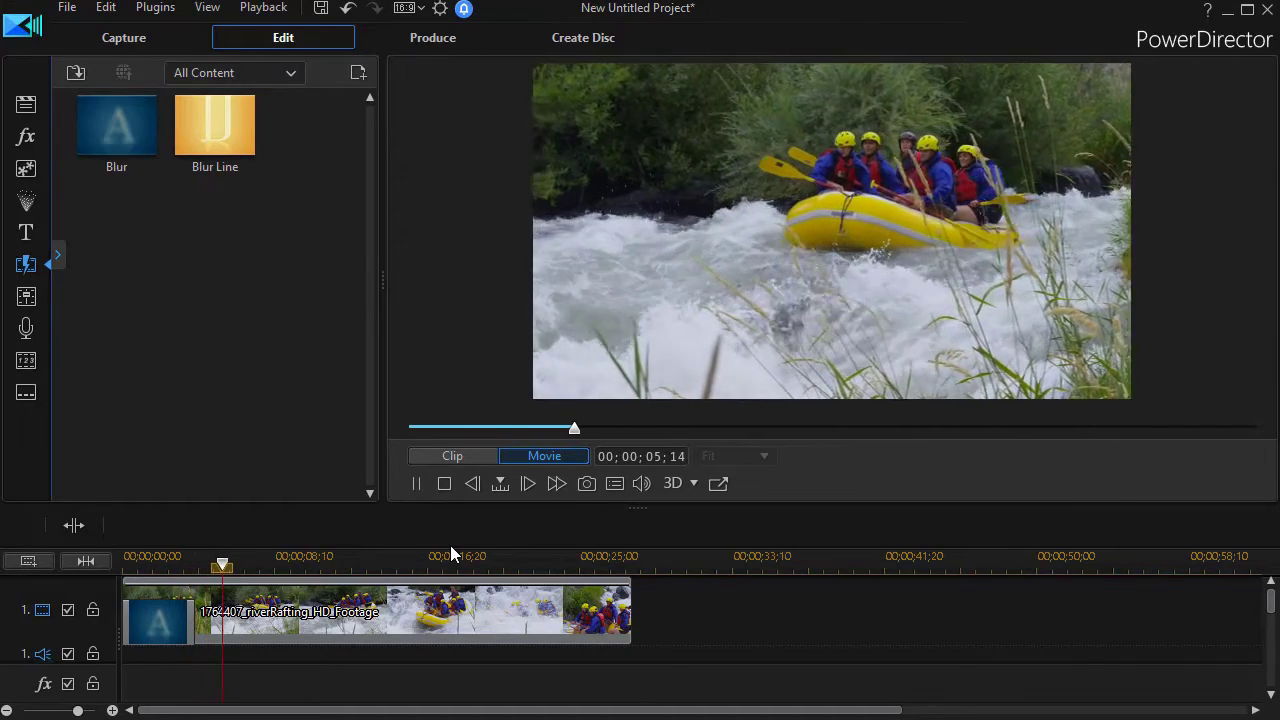
key("space")
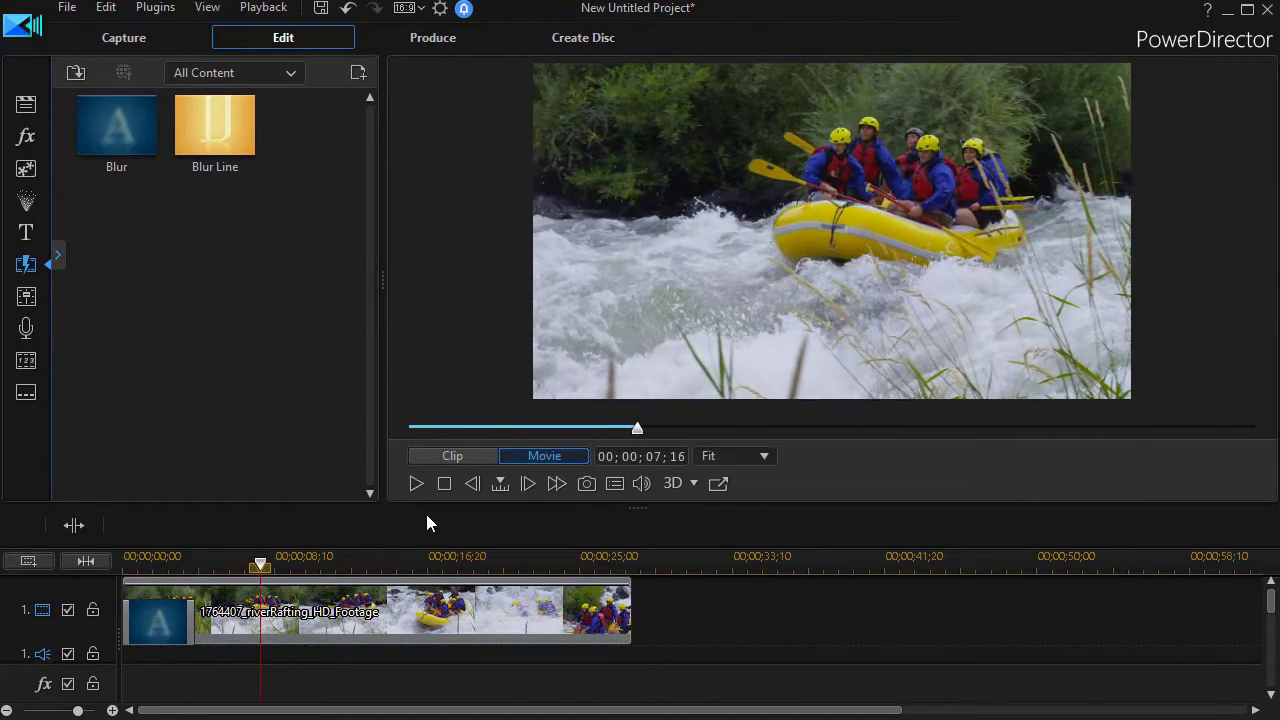
left_click(444, 483)
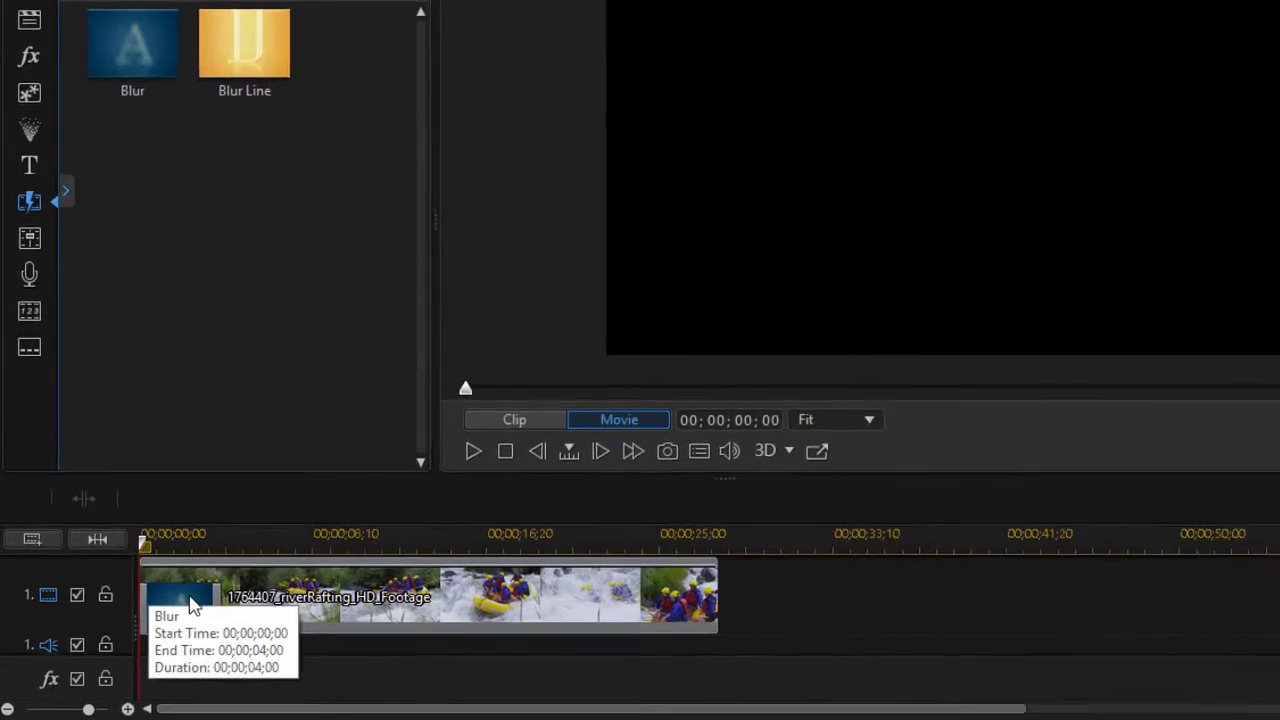
Check the Blur transition's current 4-second duration without changing it.
left_click(168, 617)
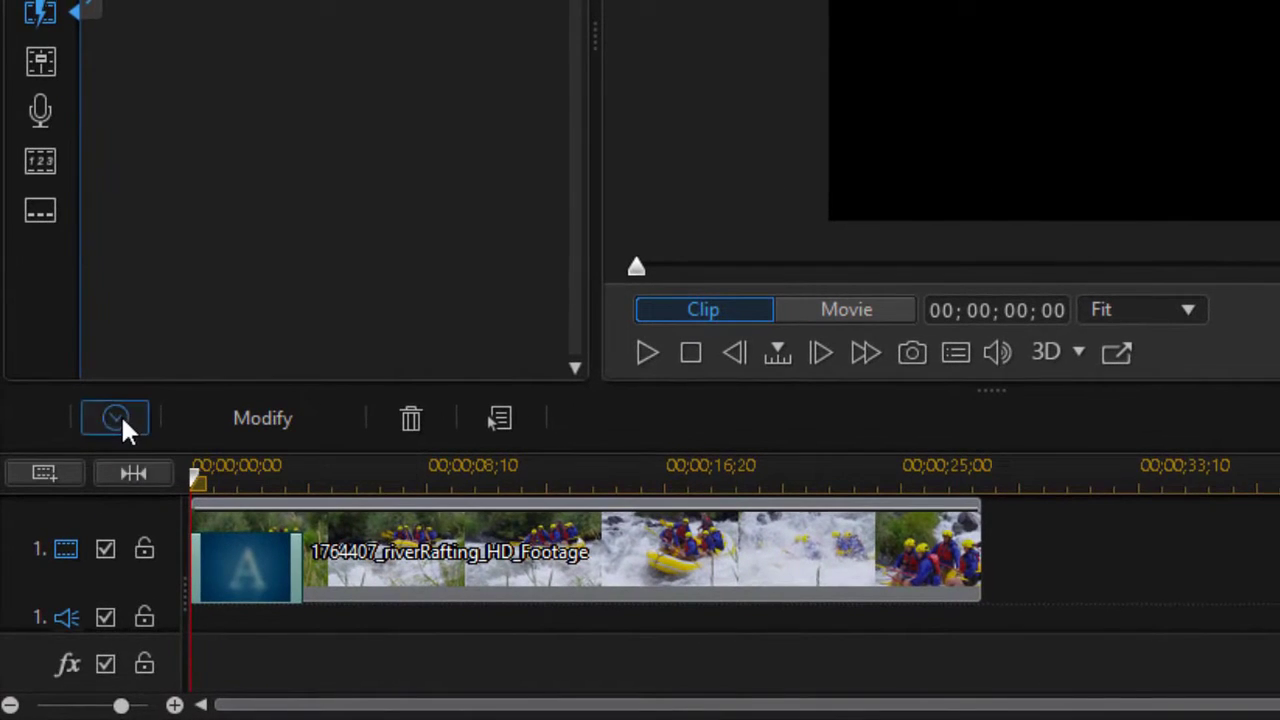
left_click(150, 340)
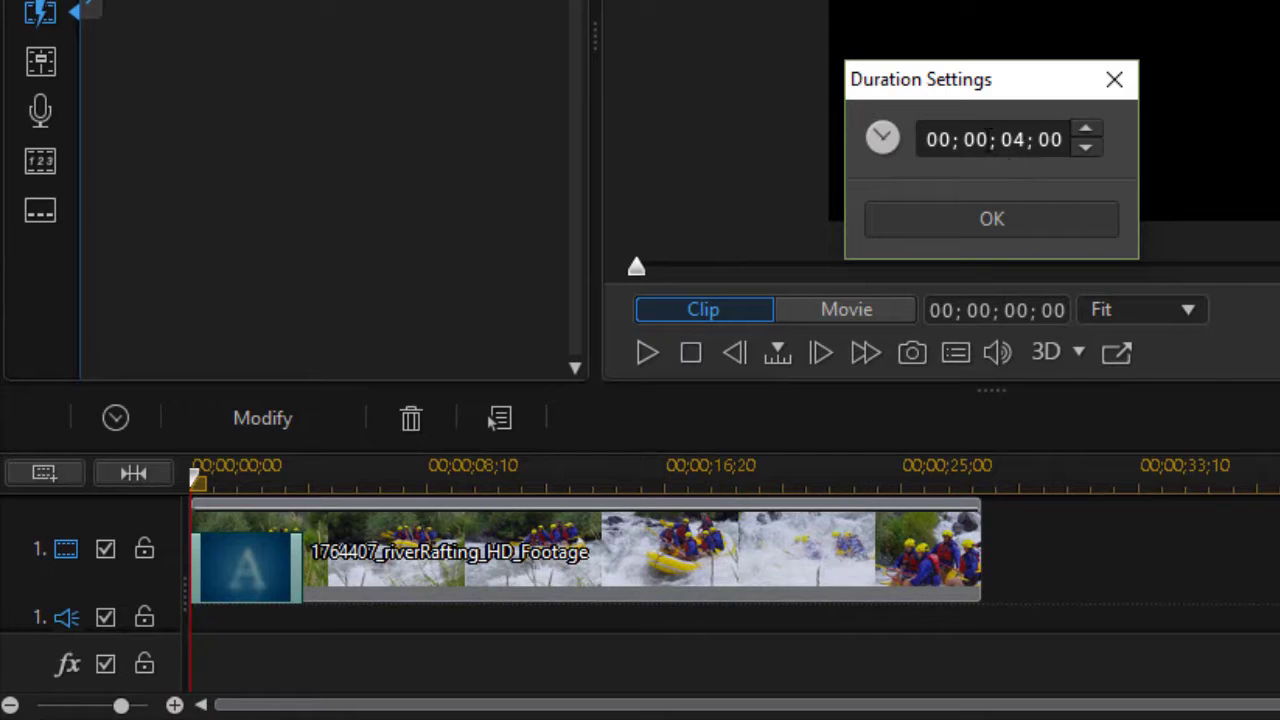
left_click(1114, 79)
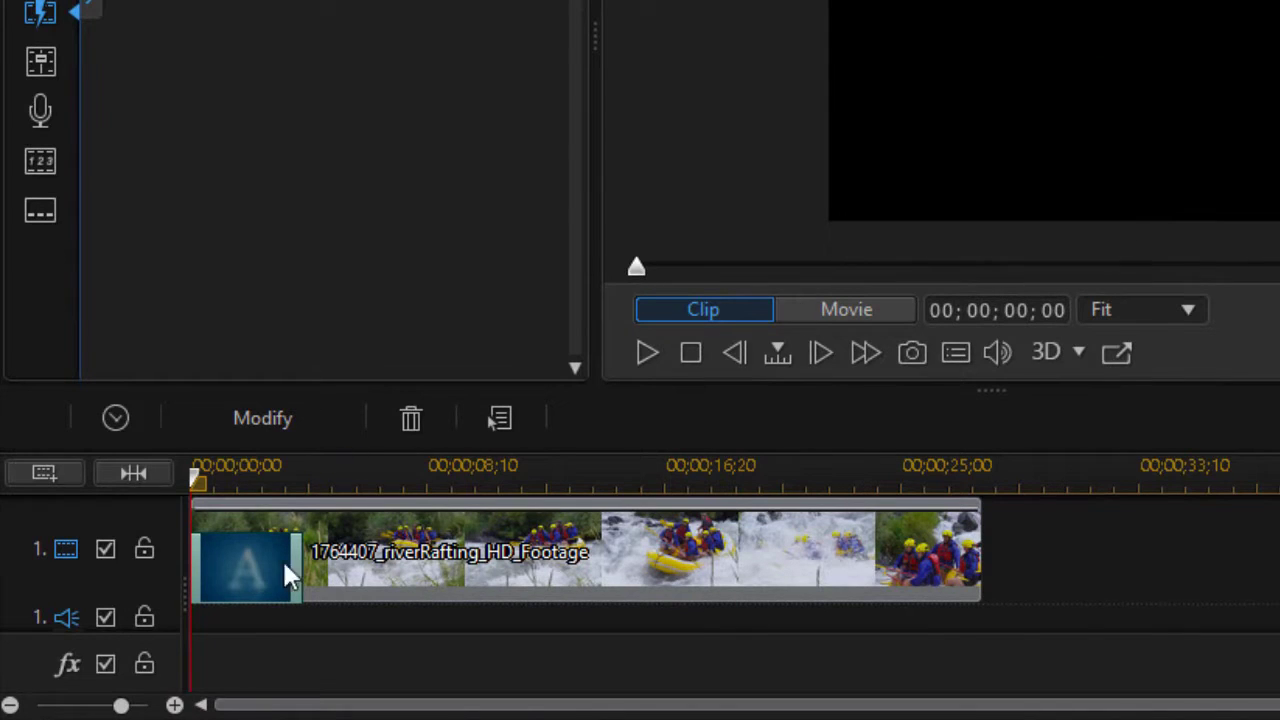
Lengthen the Blur transition to 00;00;06;17 and preview it from the start.
left_click_drag(298, 577, 380, 590)
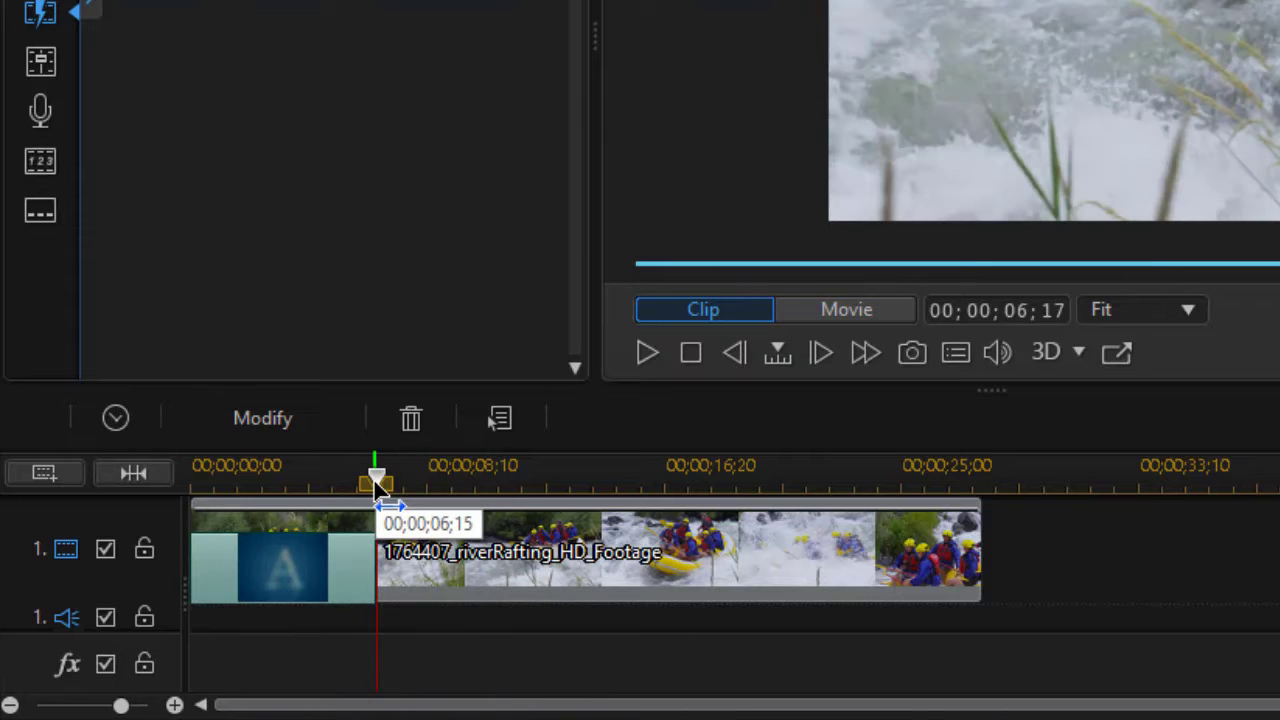
left_click_drag(376, 480, 268, 487)
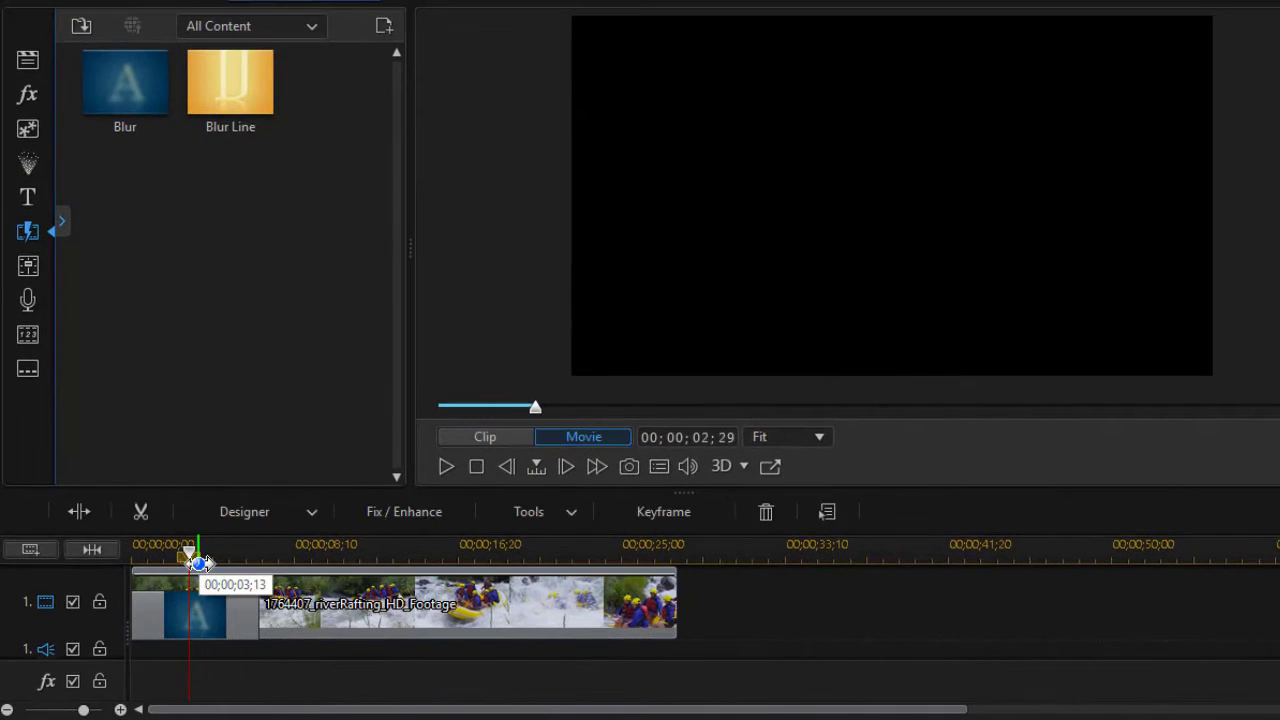
key("space")
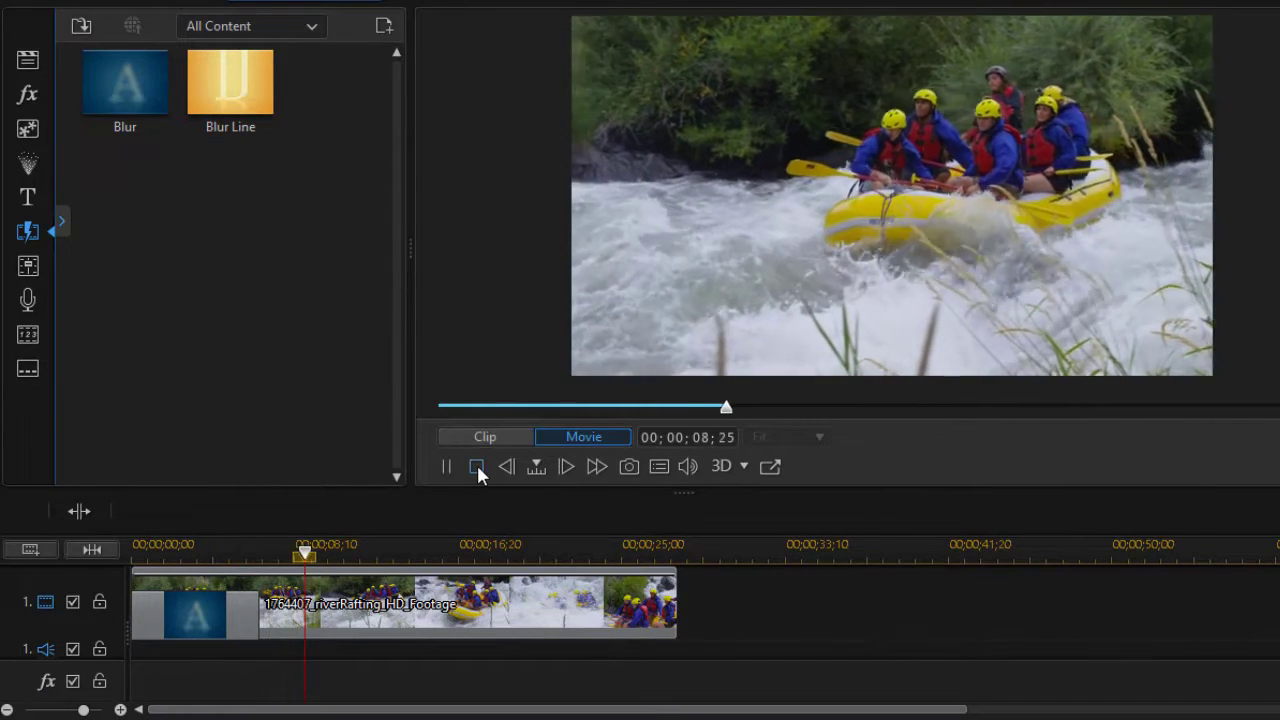
left_click(476, 466)
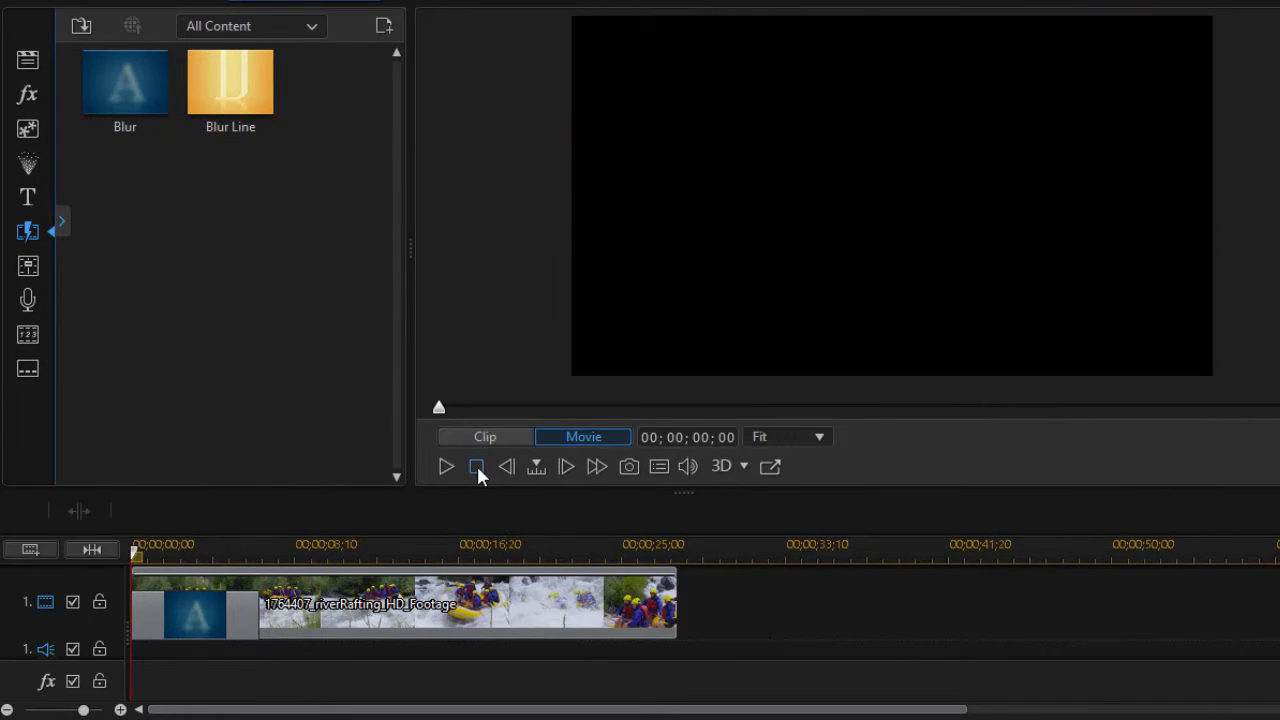
left_click(192, 619)
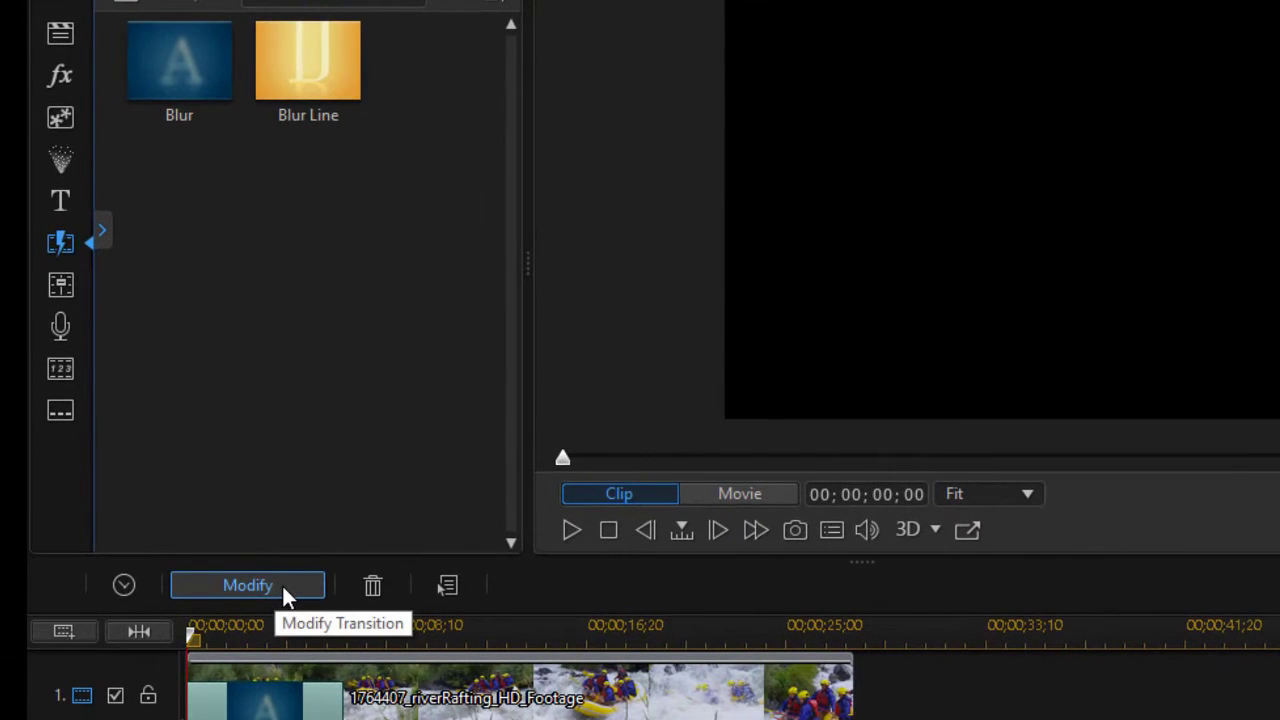
Open the Blur transition's full settings showing Max Blur Level 200 and Blur Level 7.
left_click(285, 587)
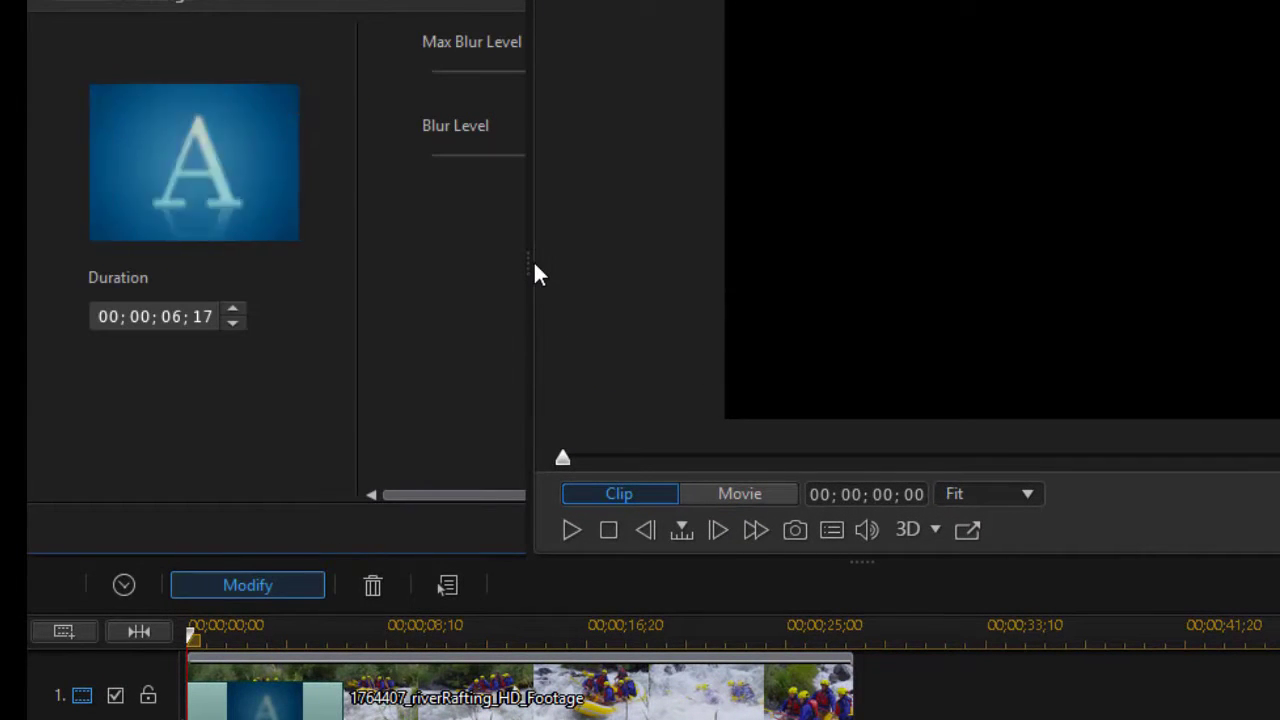
left_click_drag(529, 263, 921, 308)
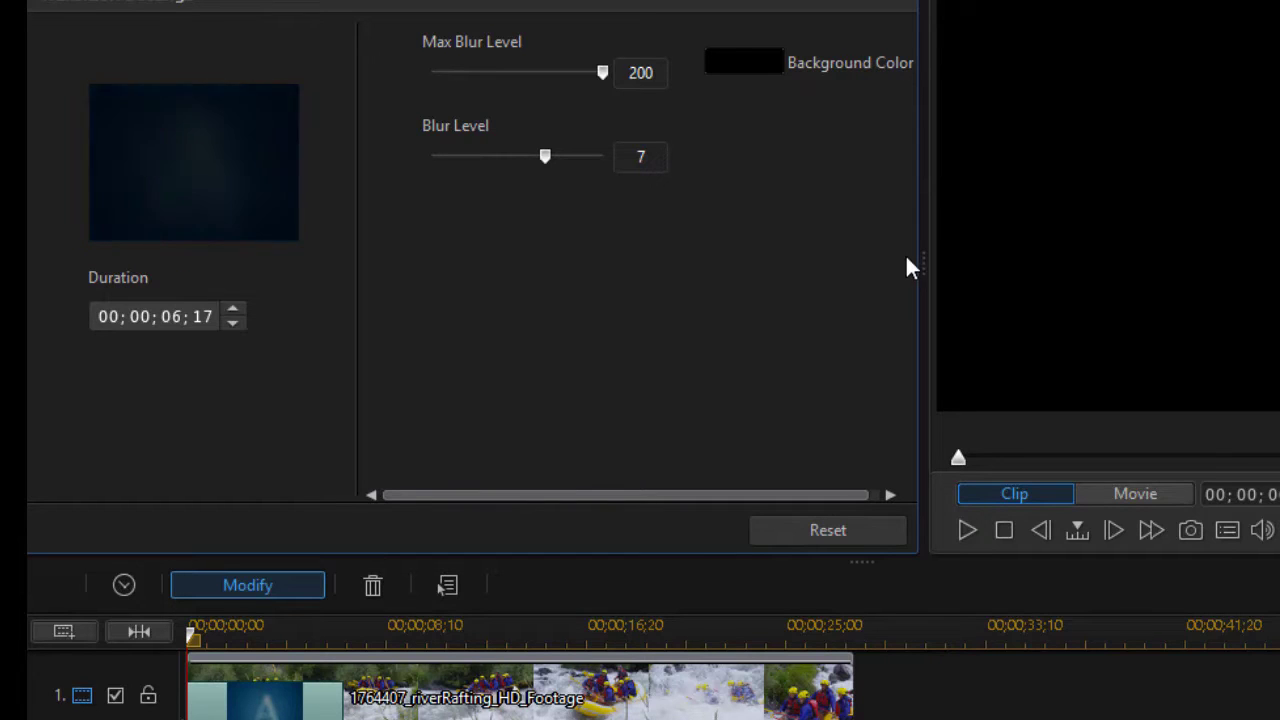
Try a white background colour for the Blur transition and preview it.
left_click(750, 63)
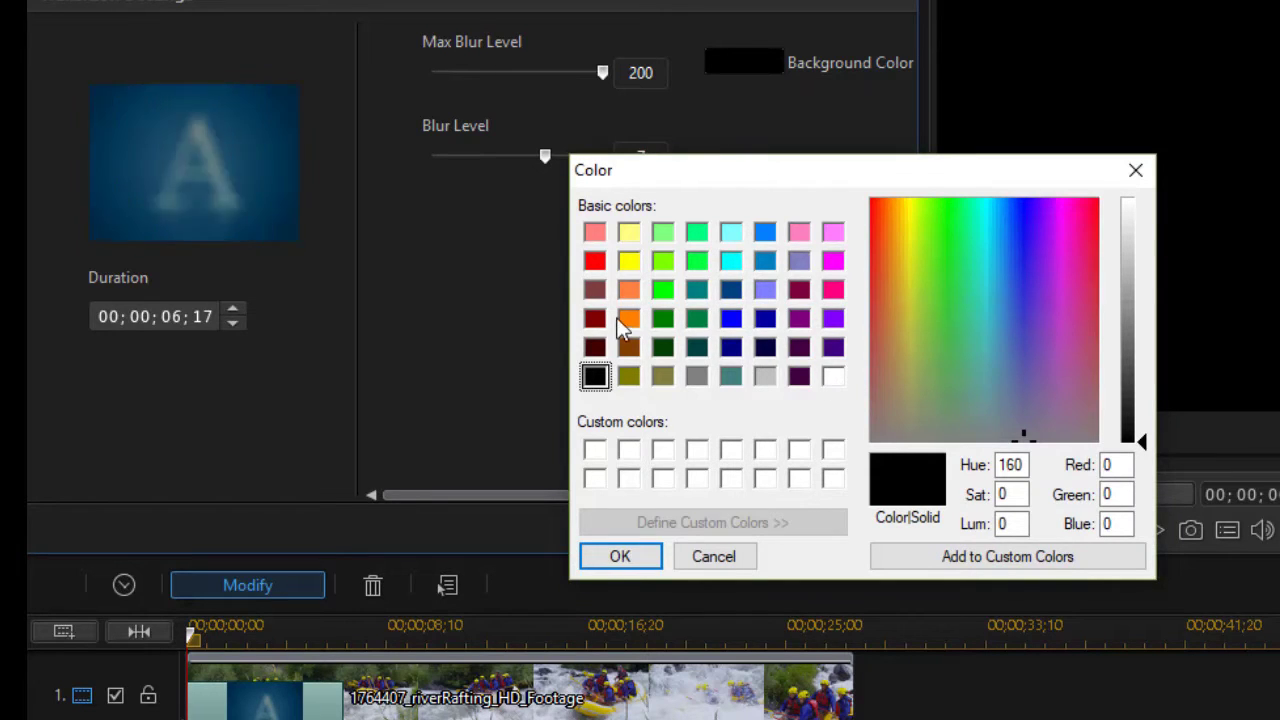
left_click(840, 381)
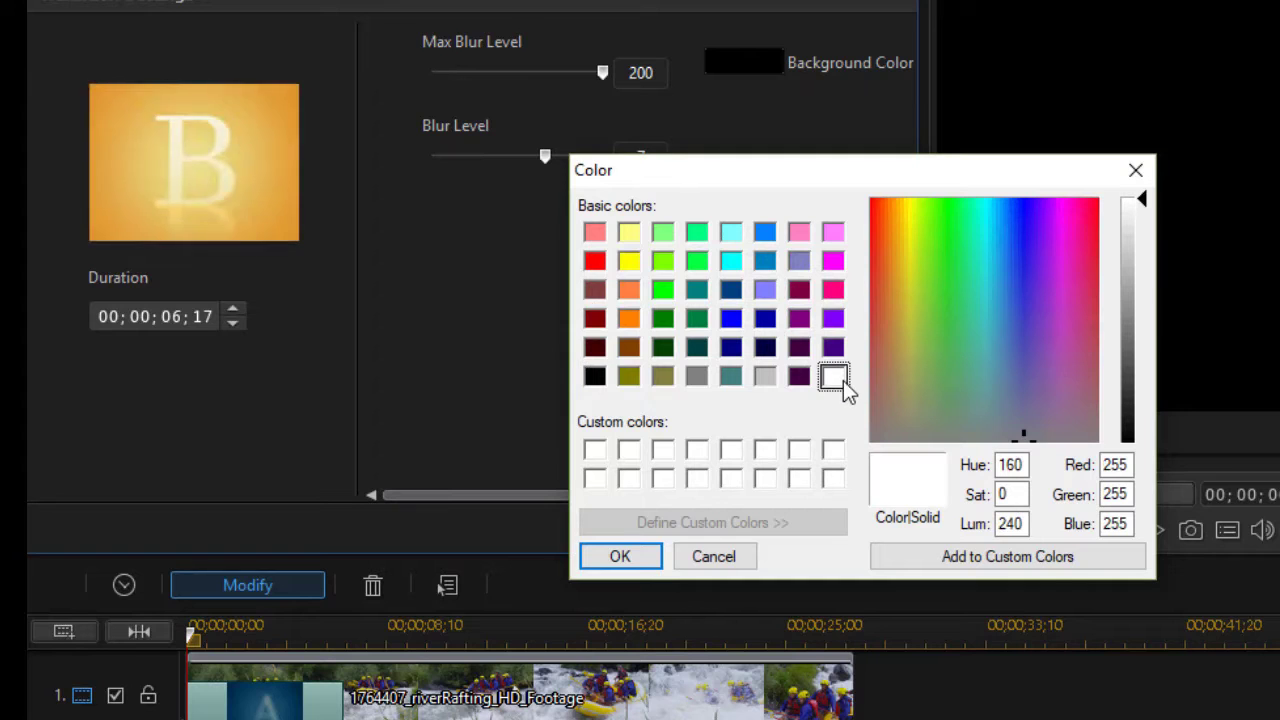
left_click(650, 557)
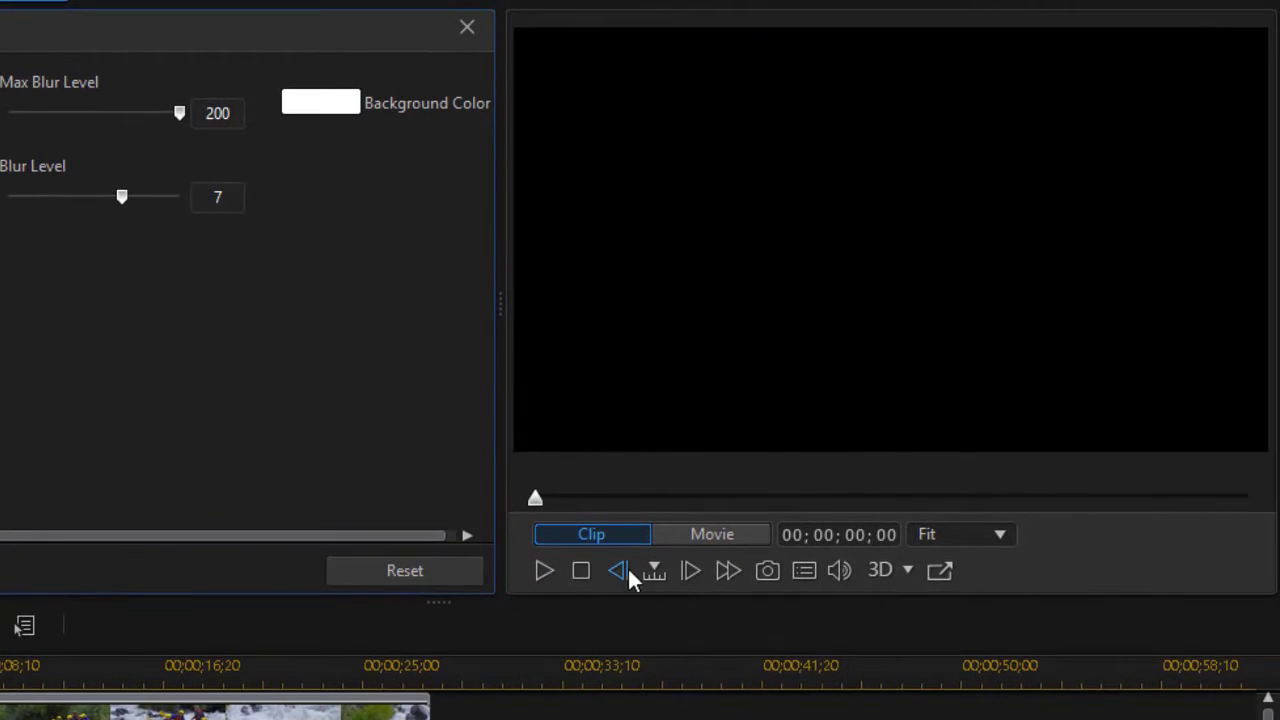
left_click(544, 570)
Switch the transition's background colour to orange.
left_click(307, 103)
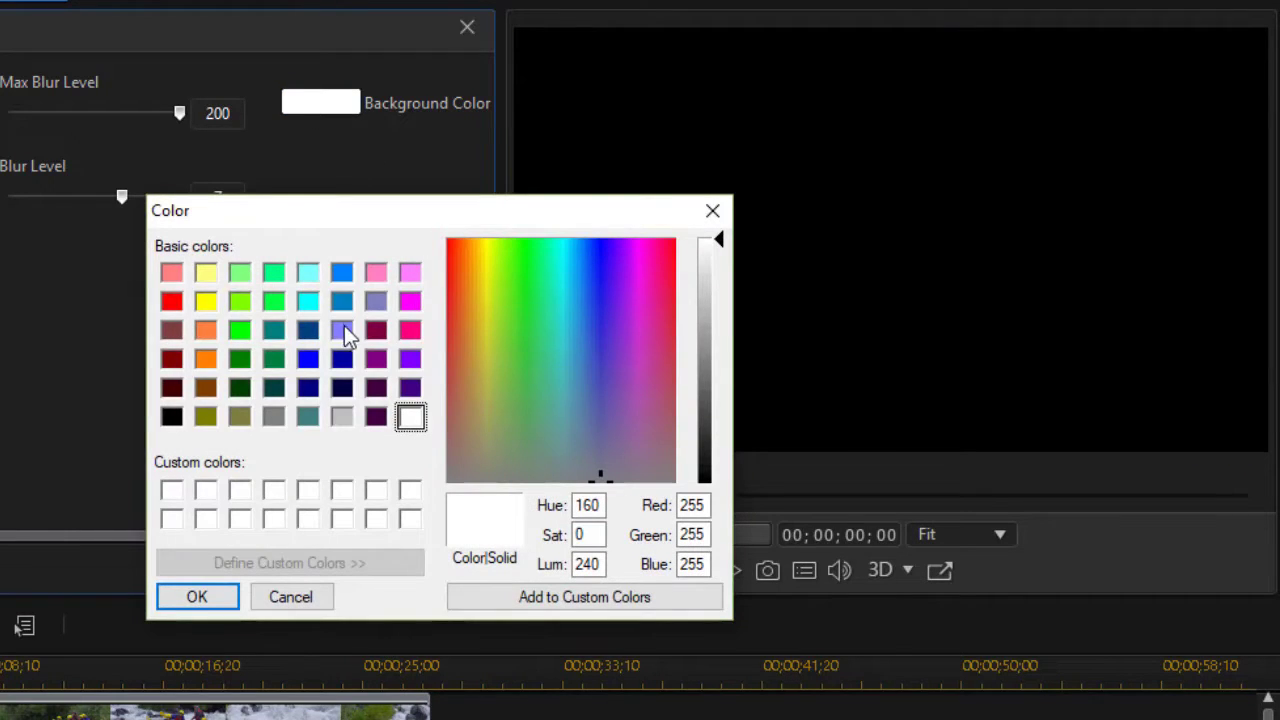
left_click(205, 331)
left_click(201, 597)
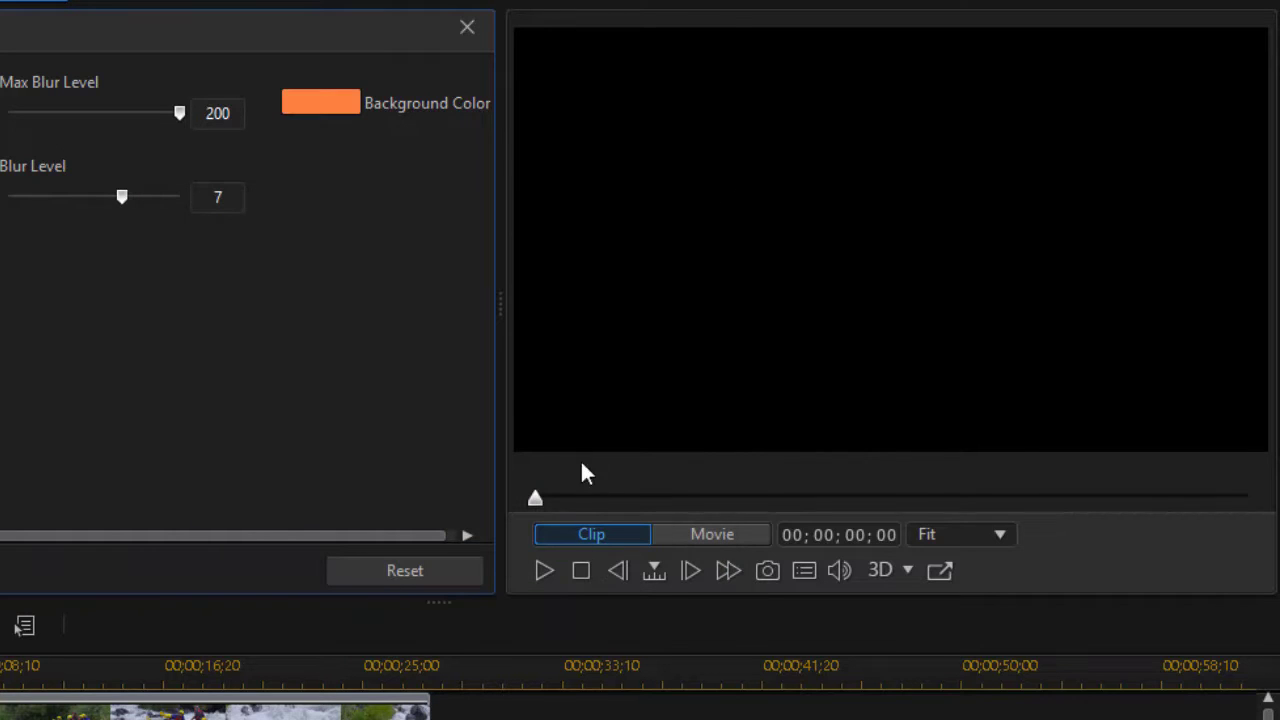
left_click_drag(500, 317, 104, 317)
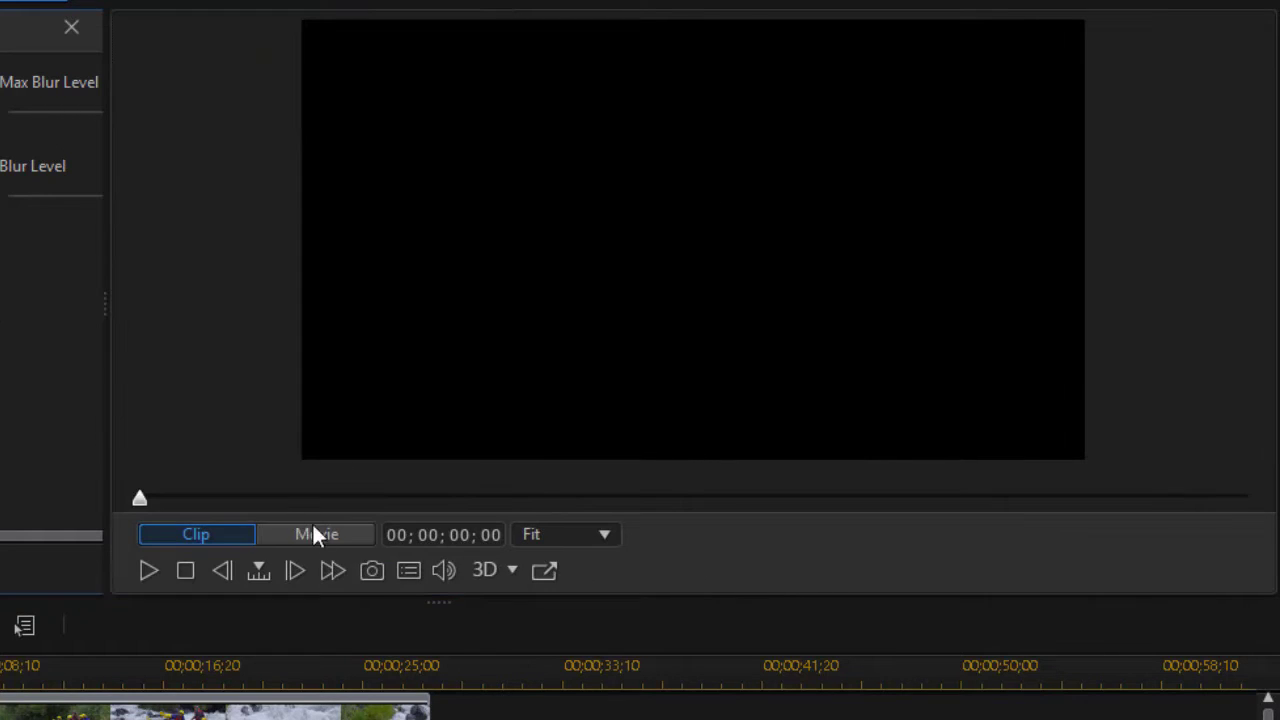
Preview the orange background, then delete the Blur transition from the clip.
left_click(149, 570)
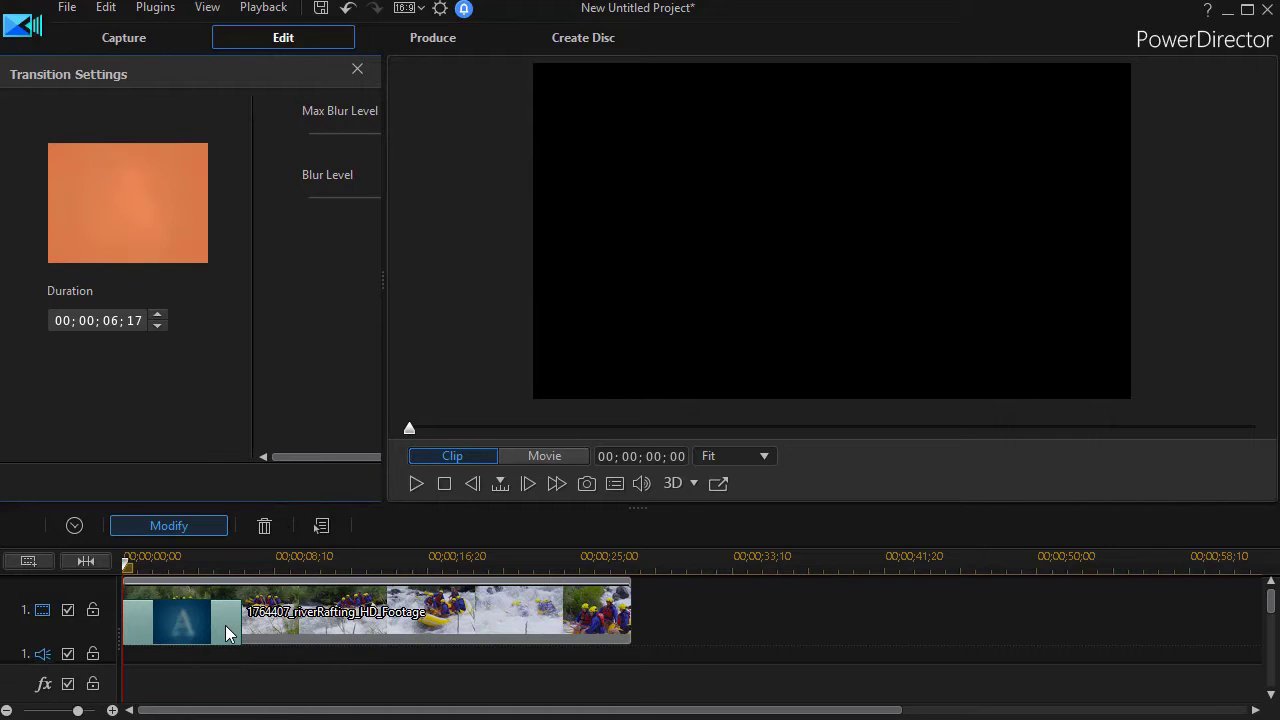
key("Delete")
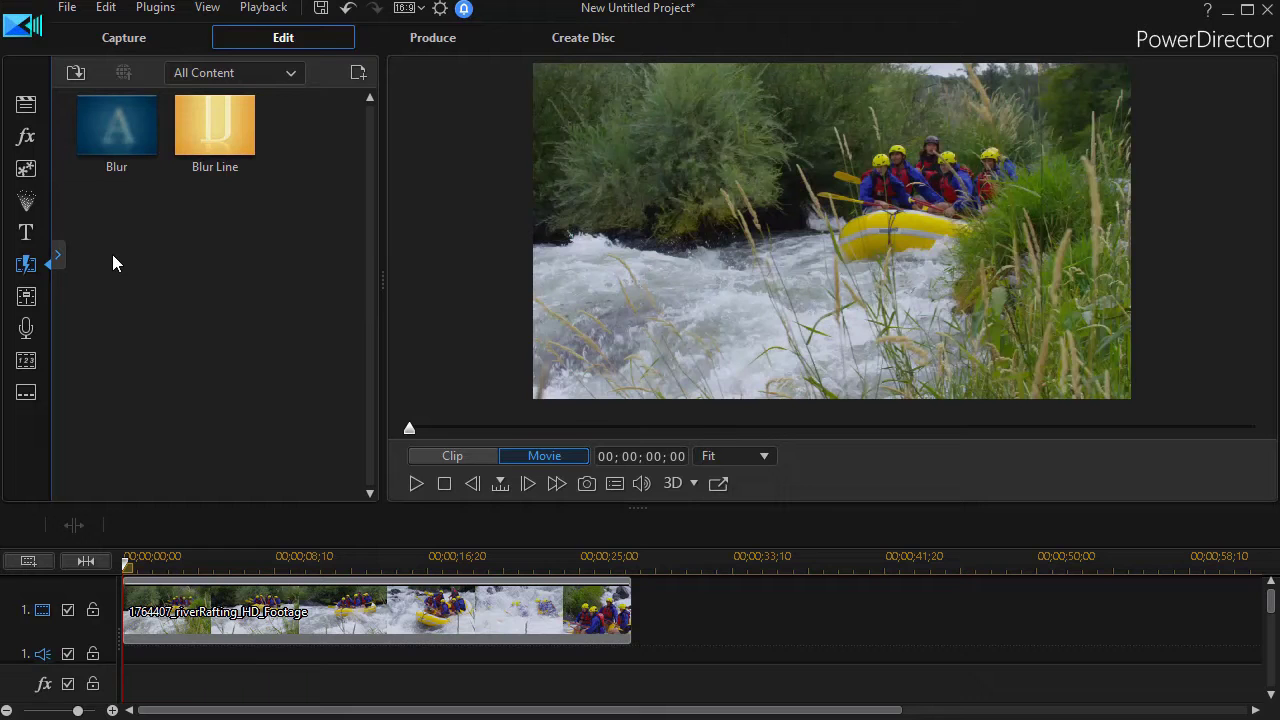
left_click(29, 137)
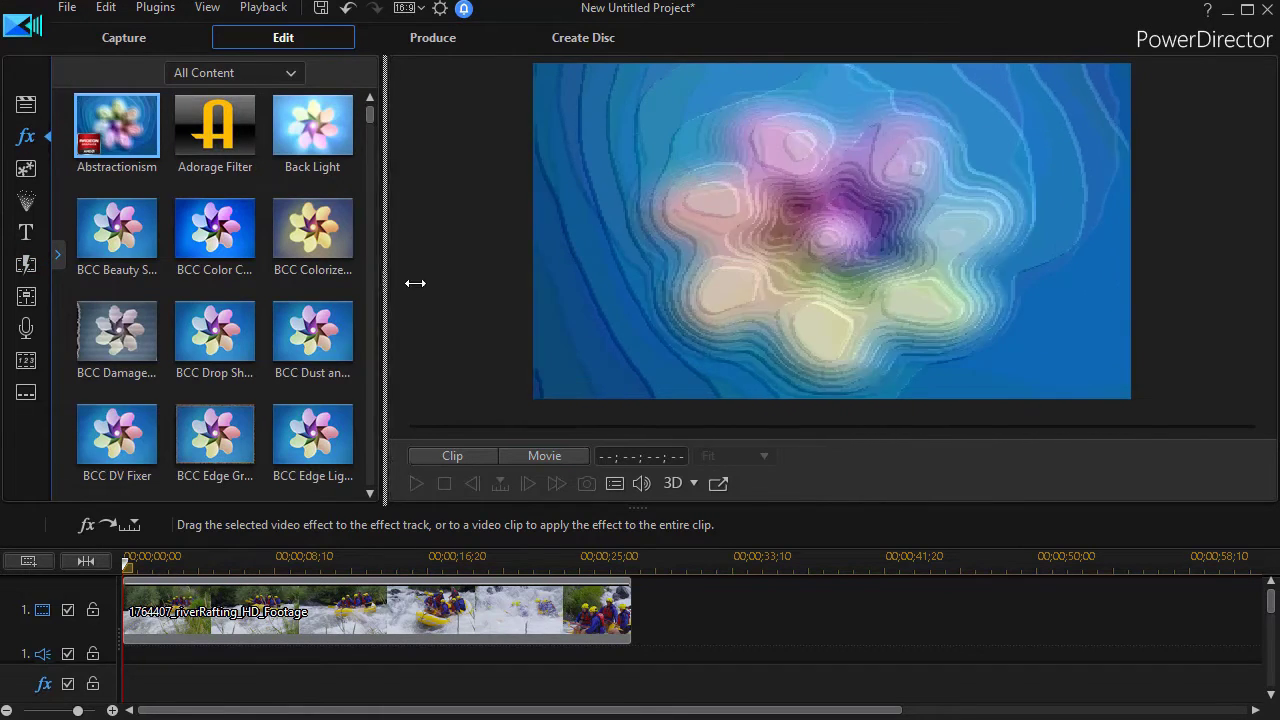
Search the effects library for 'blur' and drag the Blur effect onto the effect track.
left_click_drag(415, 283, 562, 278)
left_click(509, 72)
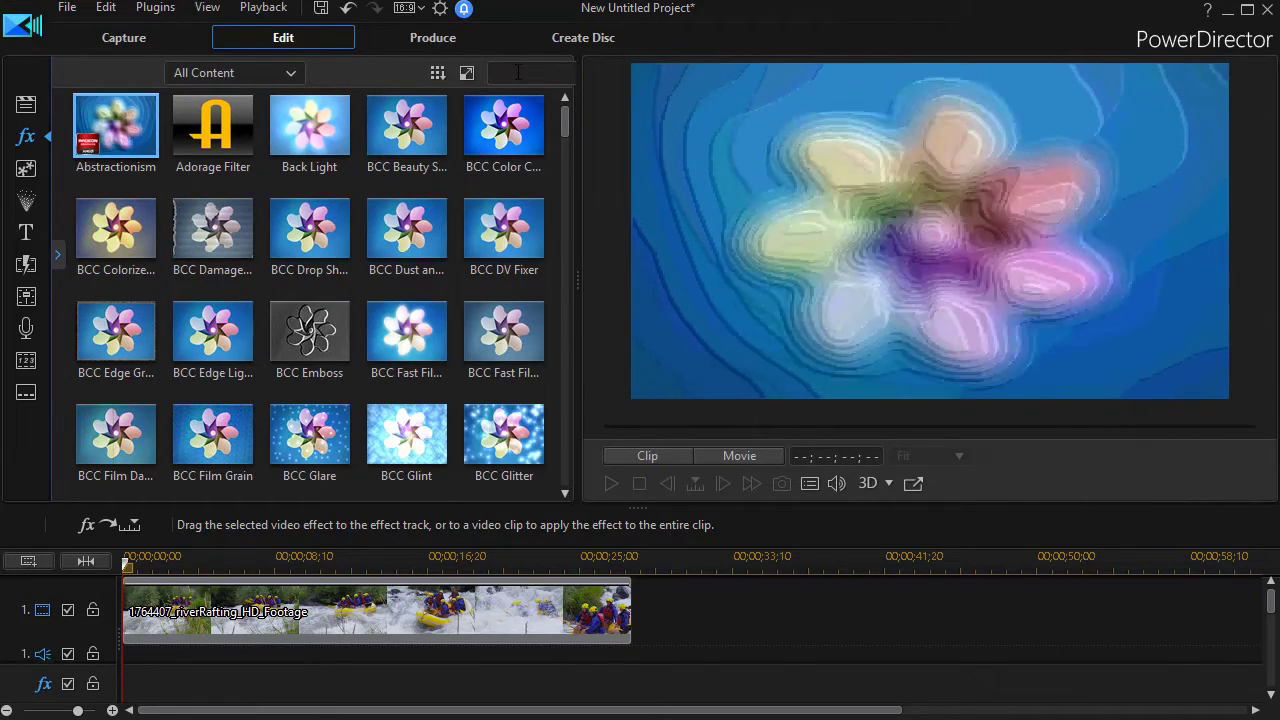
type("blur")
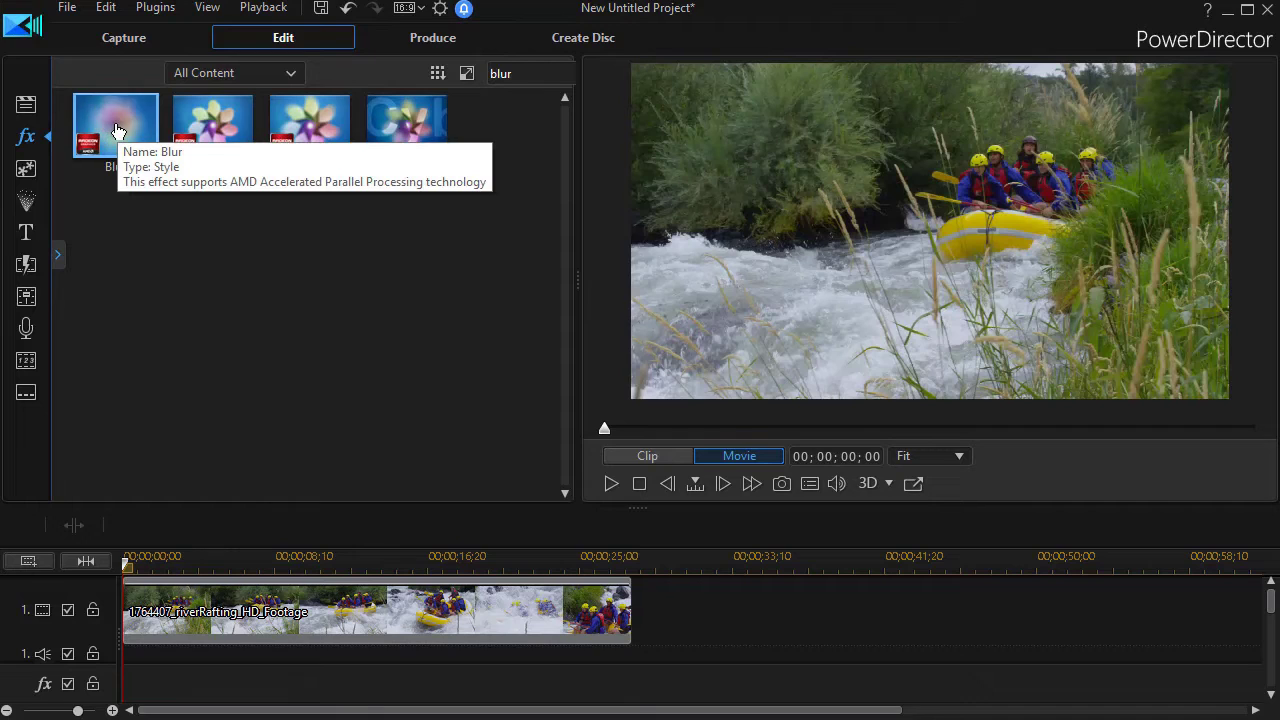
left_click_drag(117, 131, 90, 681)
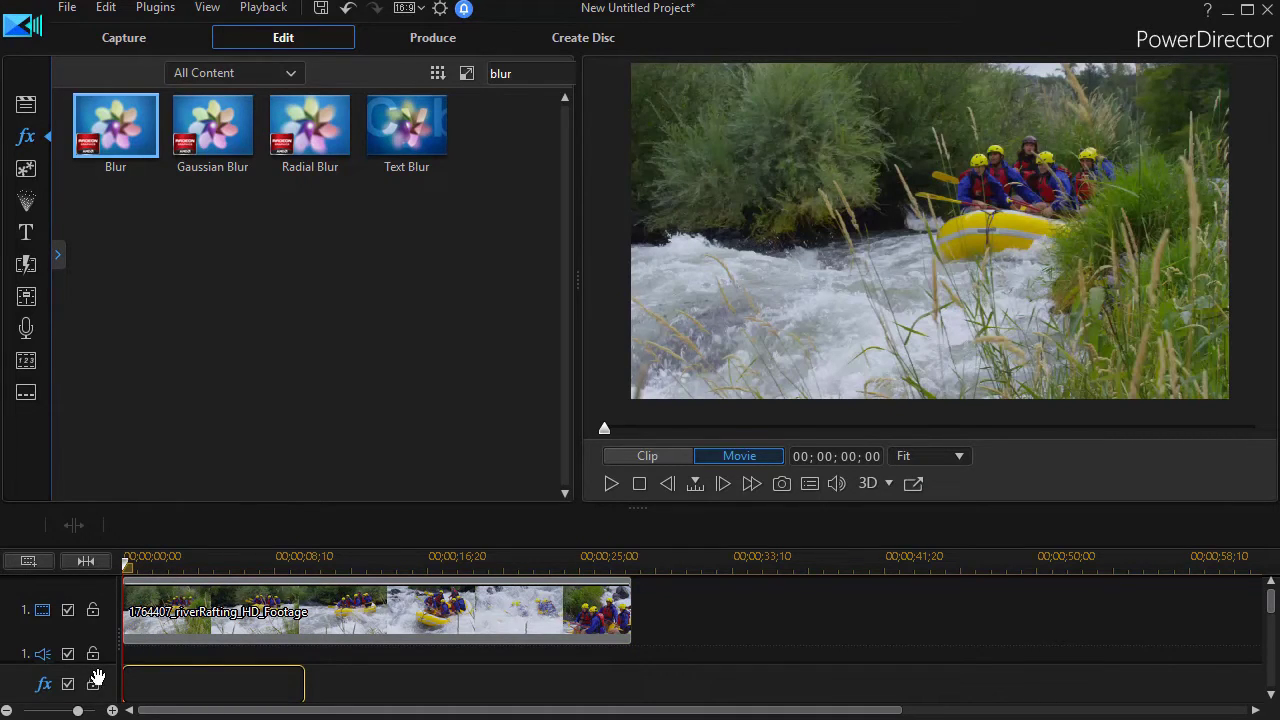
left_click_drag(96, 680, 100, 681)
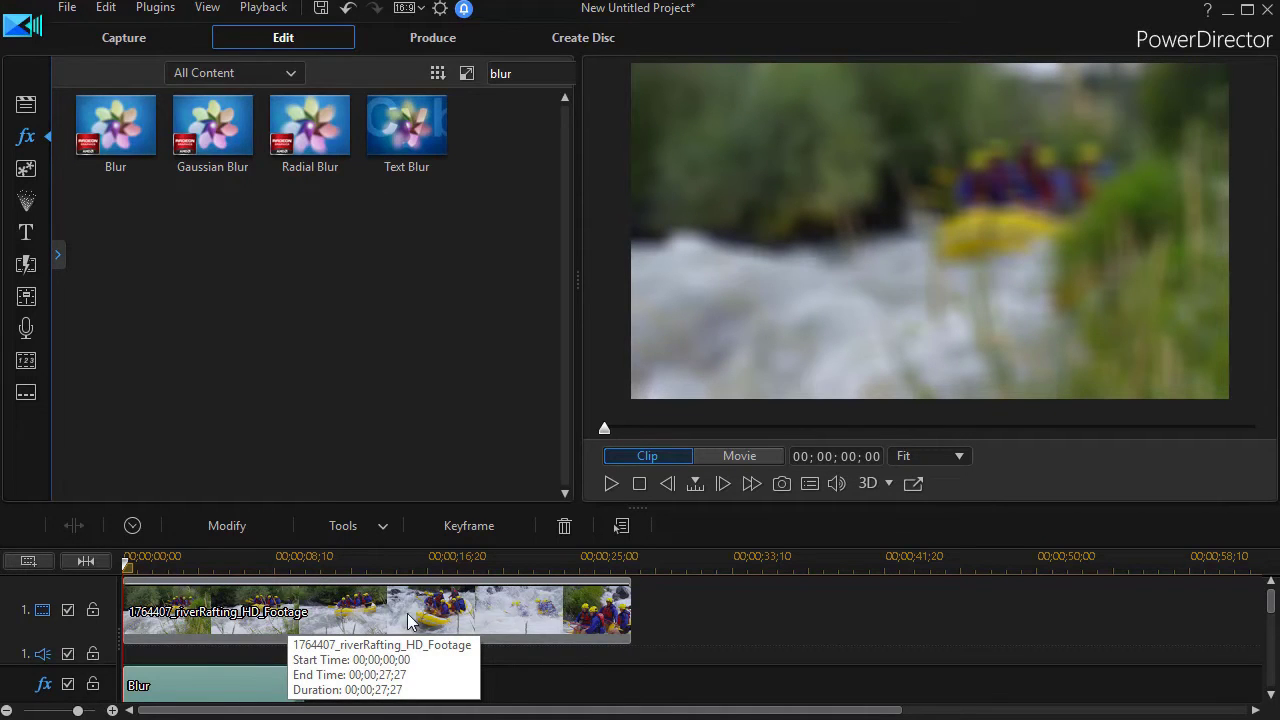
left_click(268, 566)
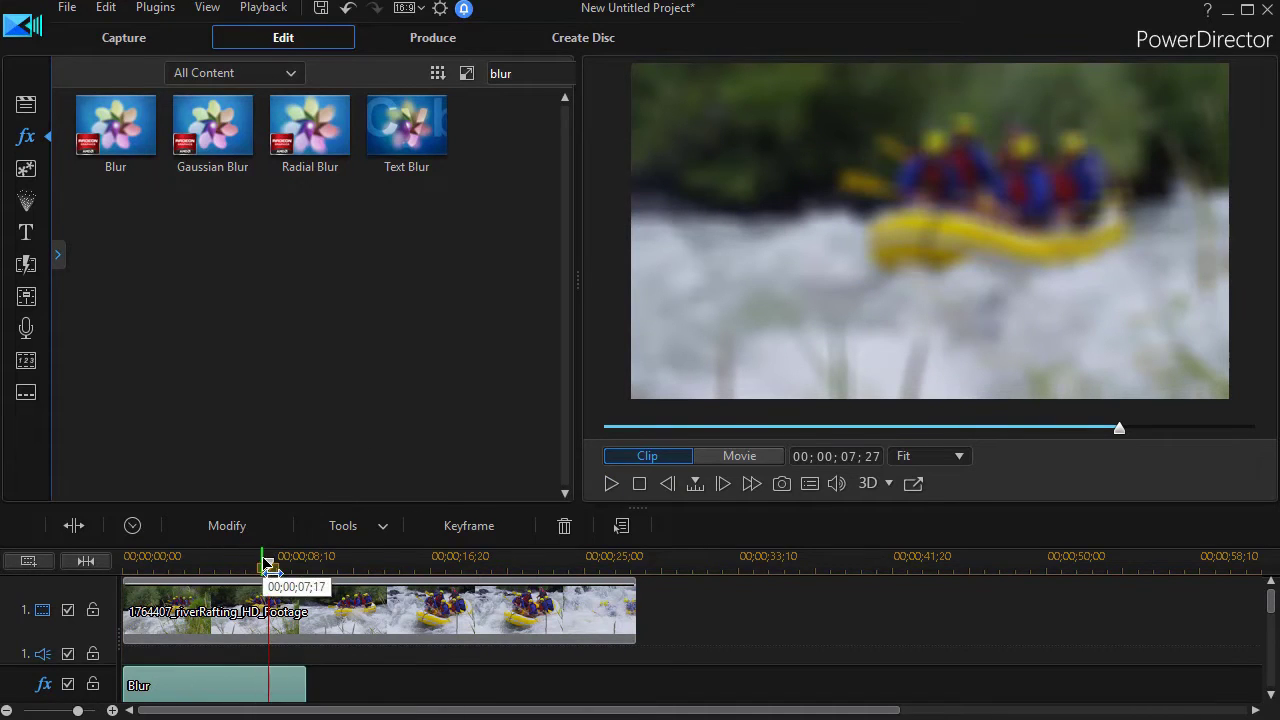
key("space")
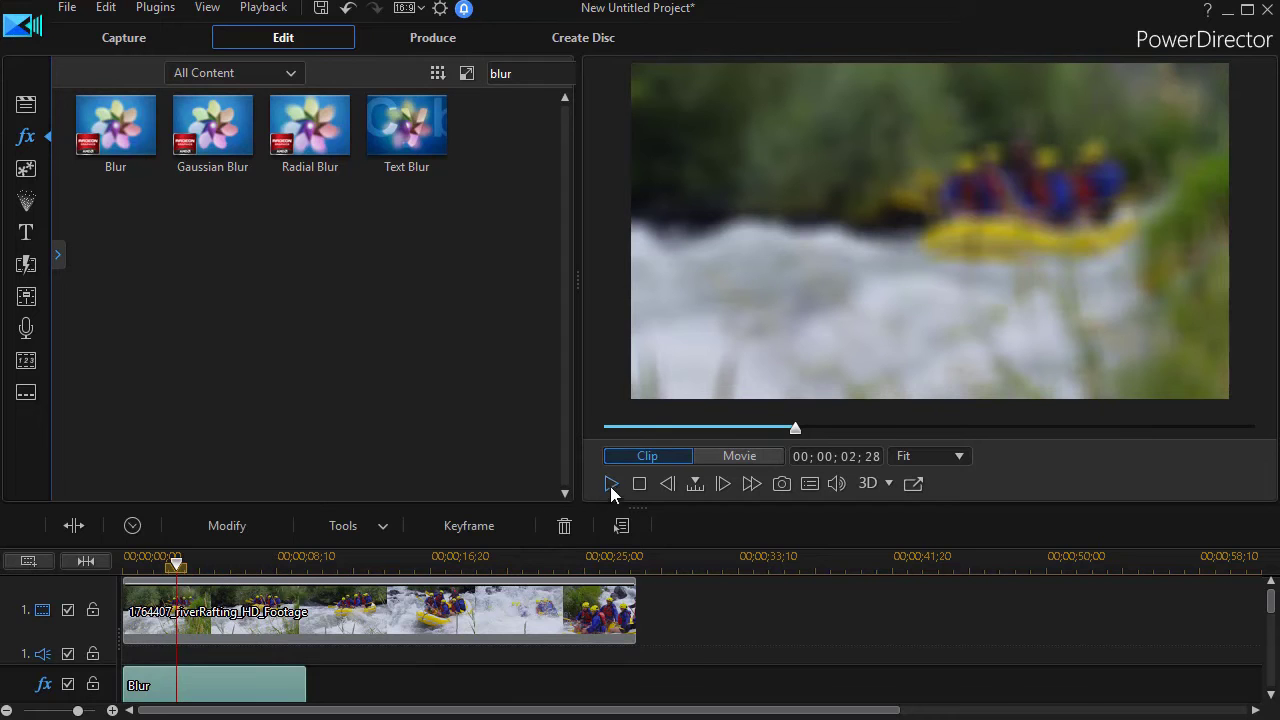
left_click(612, 485)
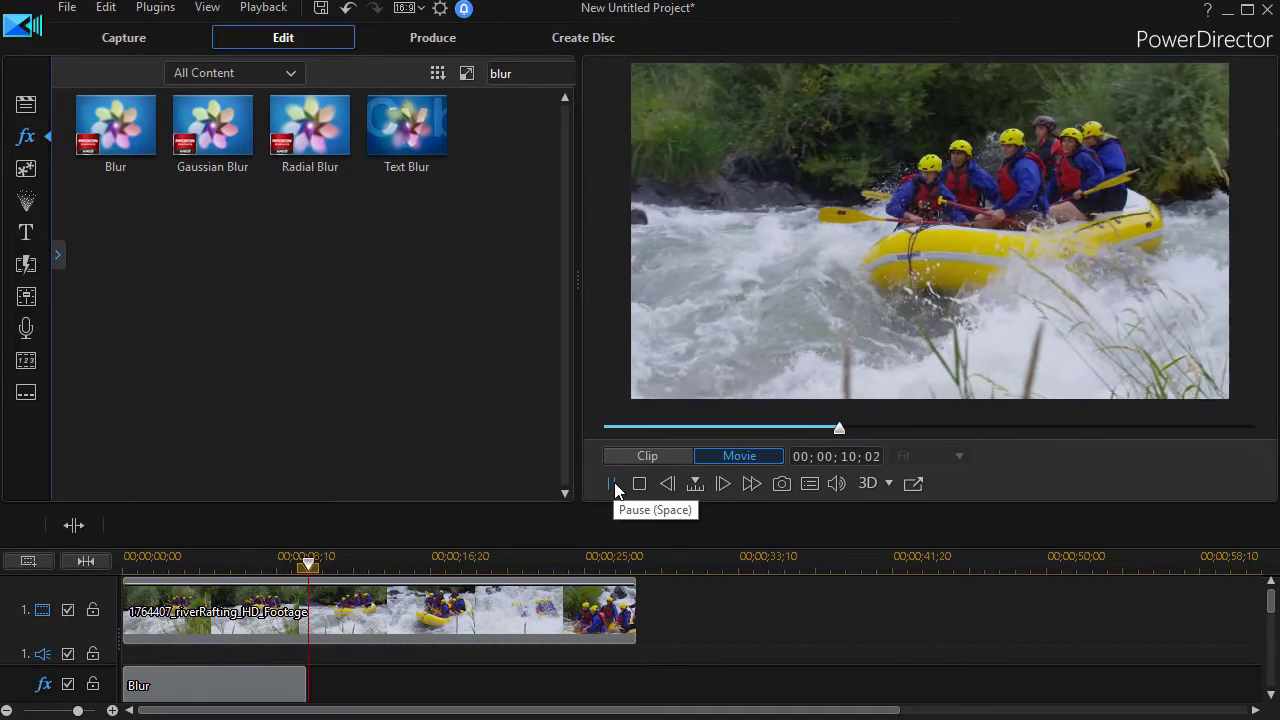
left_click(614, 486)
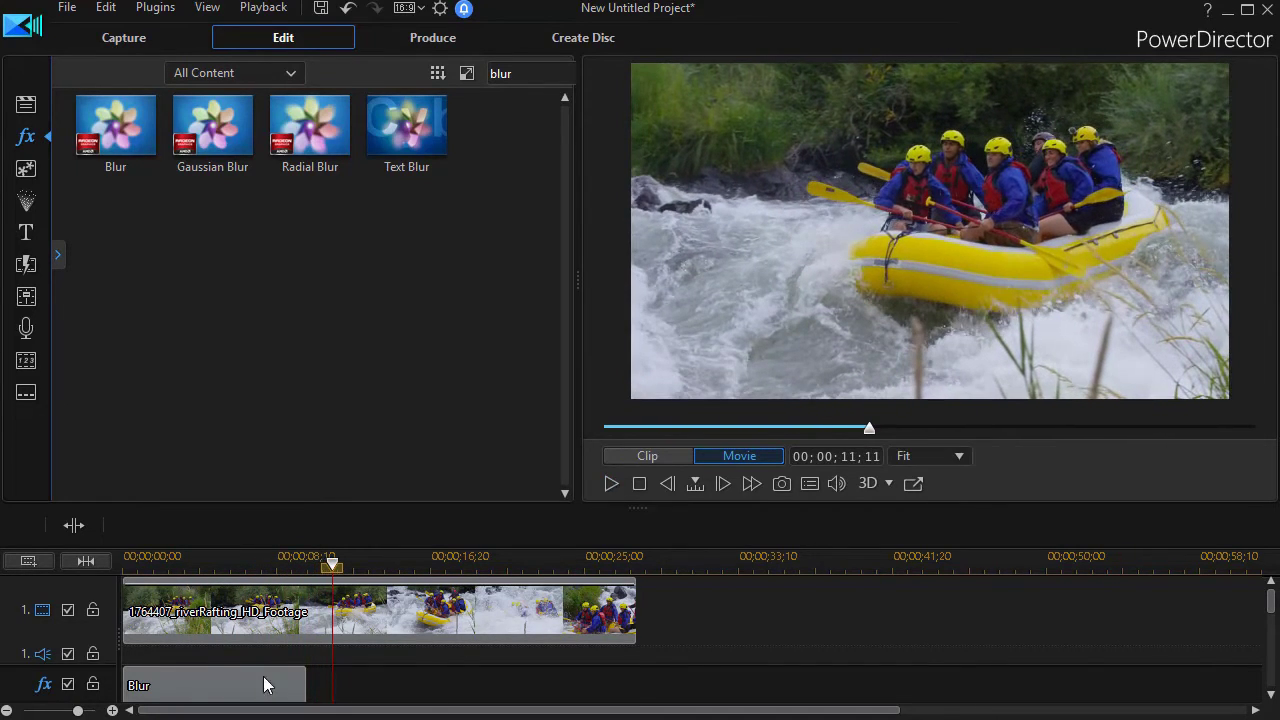
Delete the Blur effect from the effects track and check the rafting clip near 24 seconds.
left_click(210, 688)
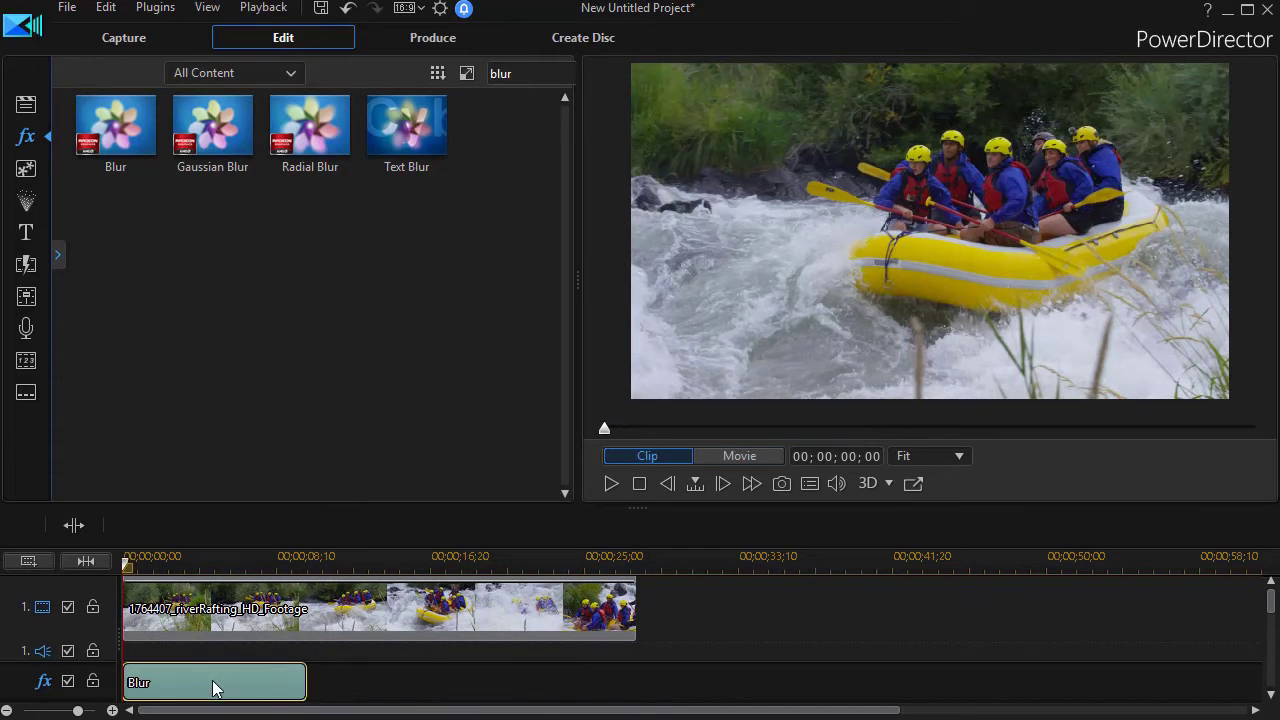
key("Delete")
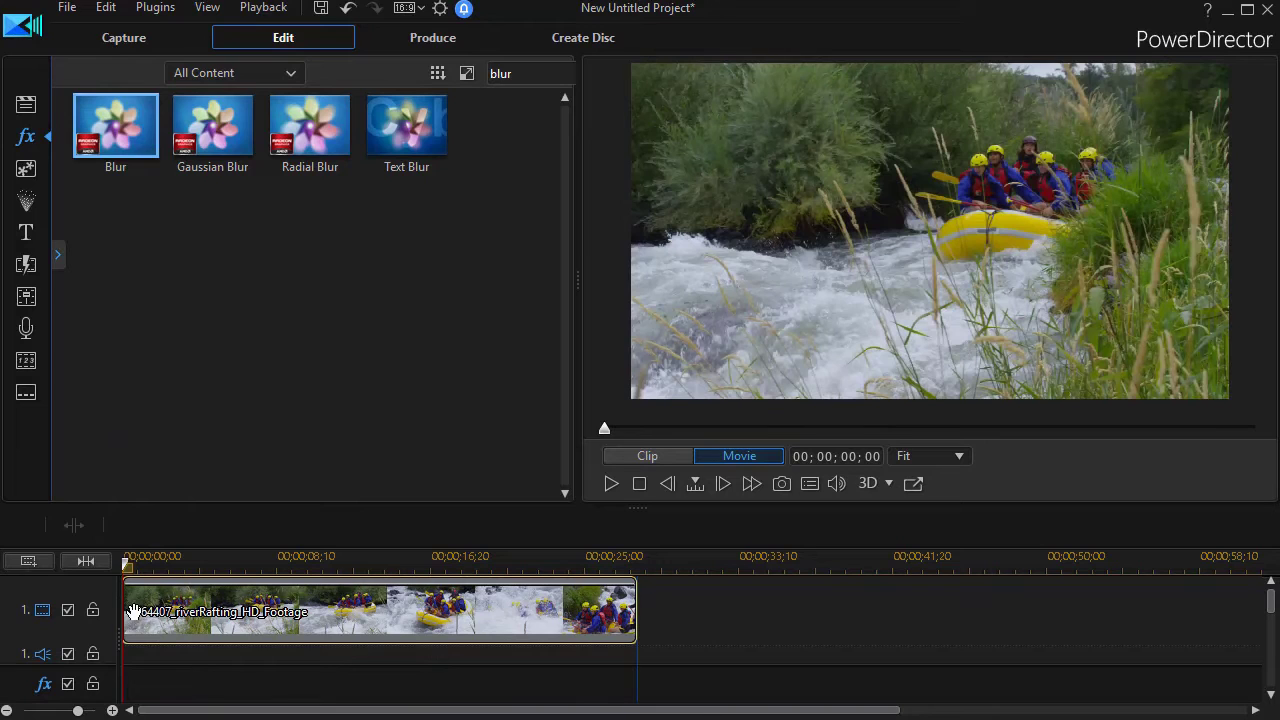
left_click(205, 614)
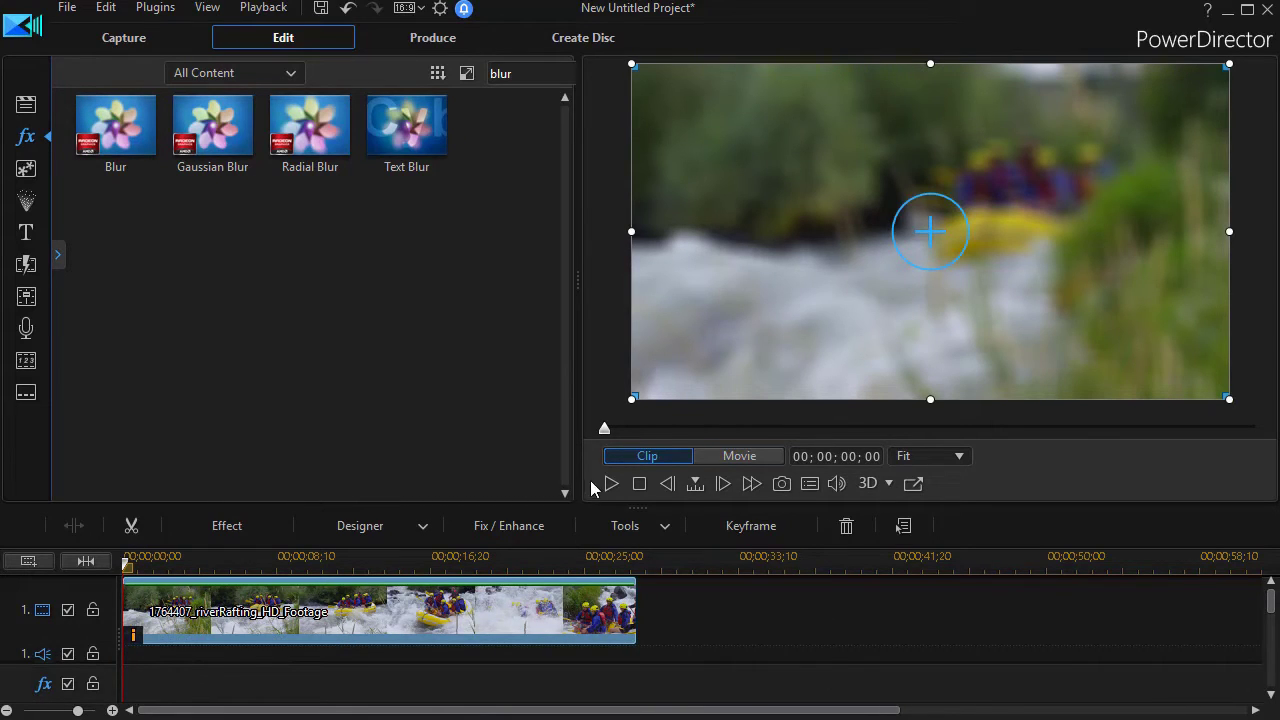
left_click(582, 563)
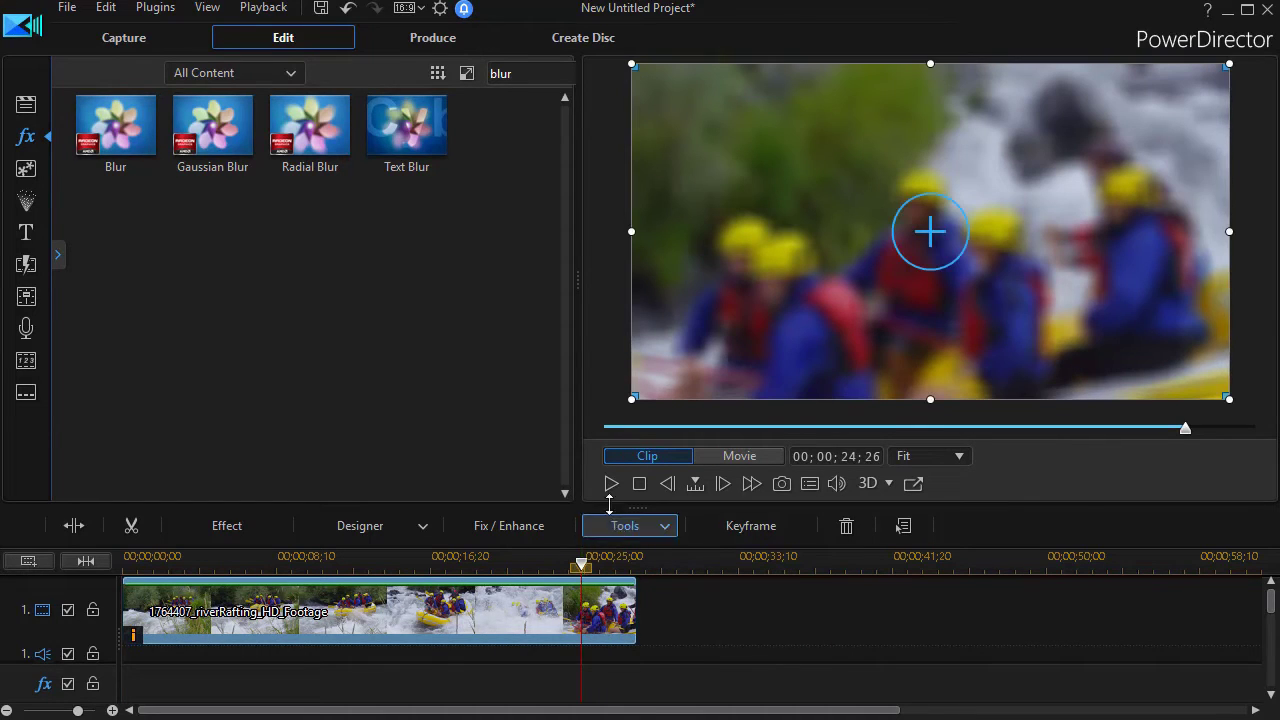
left_click(610, 485)
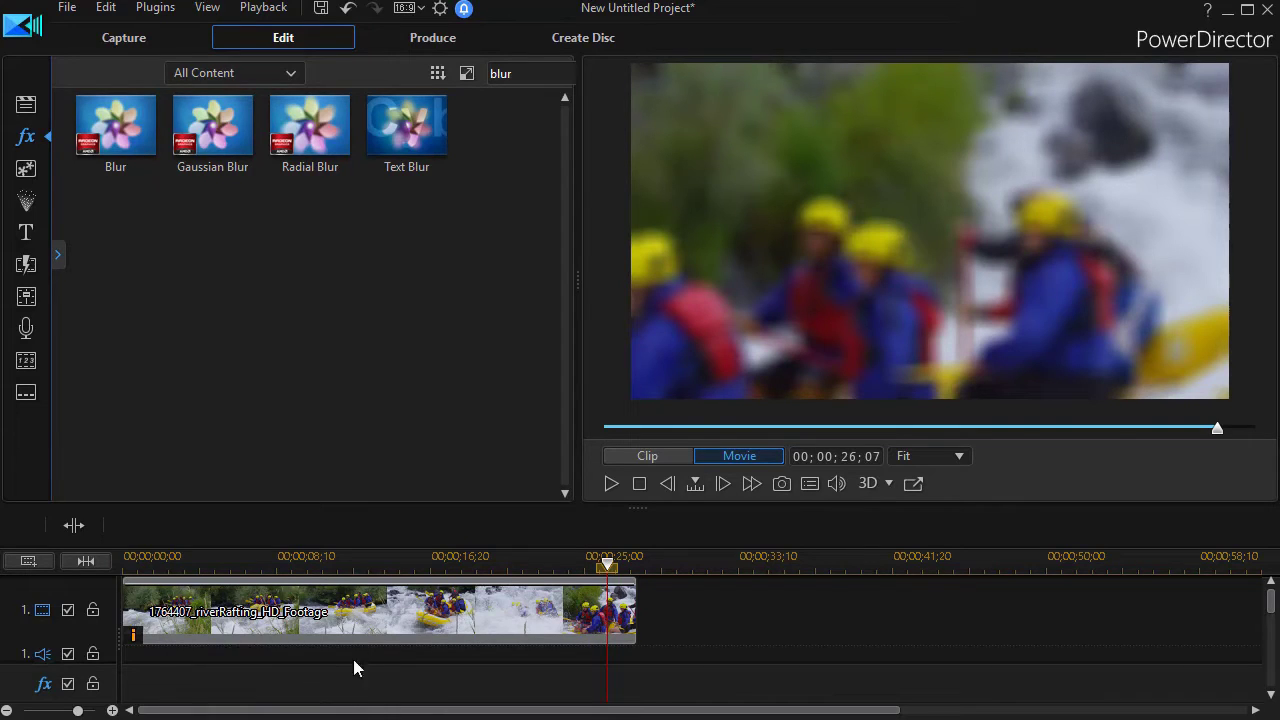
left_click(256, 617)
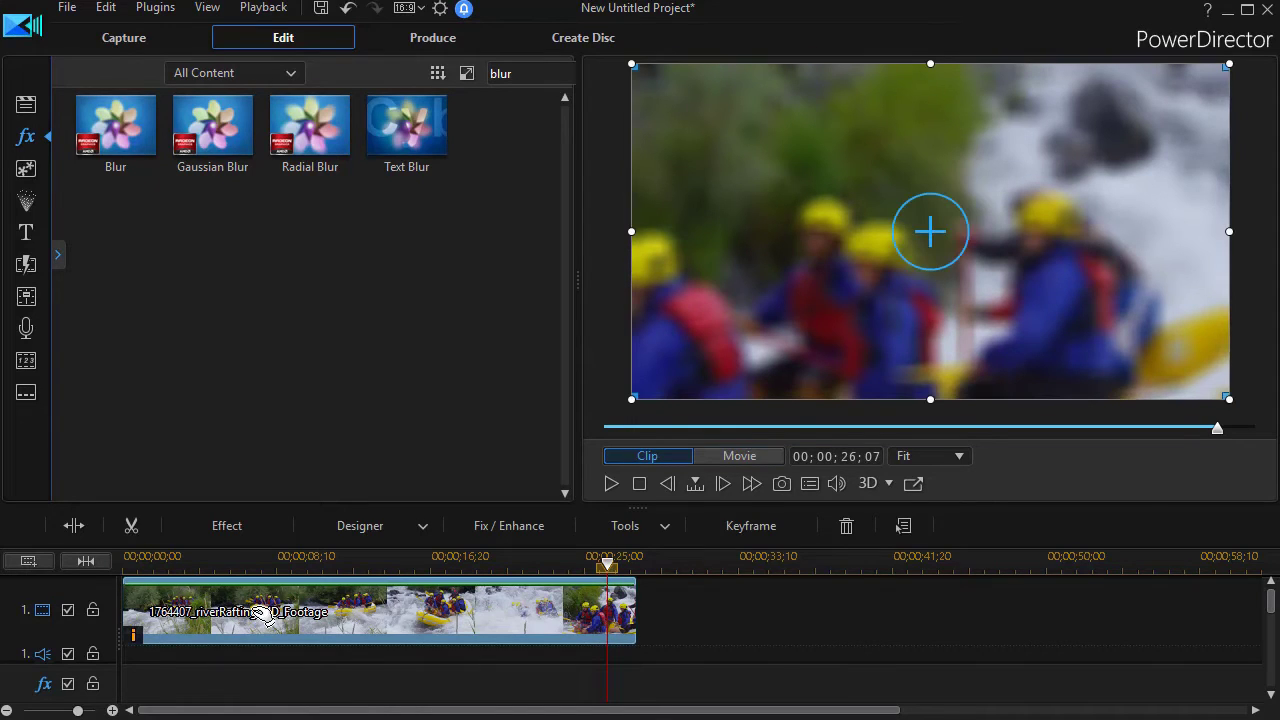
Open the clip's Blur Effect Settings showing Degree 5, Gradient Depth 0 and Mask Type Box.
left_click(259, 530)
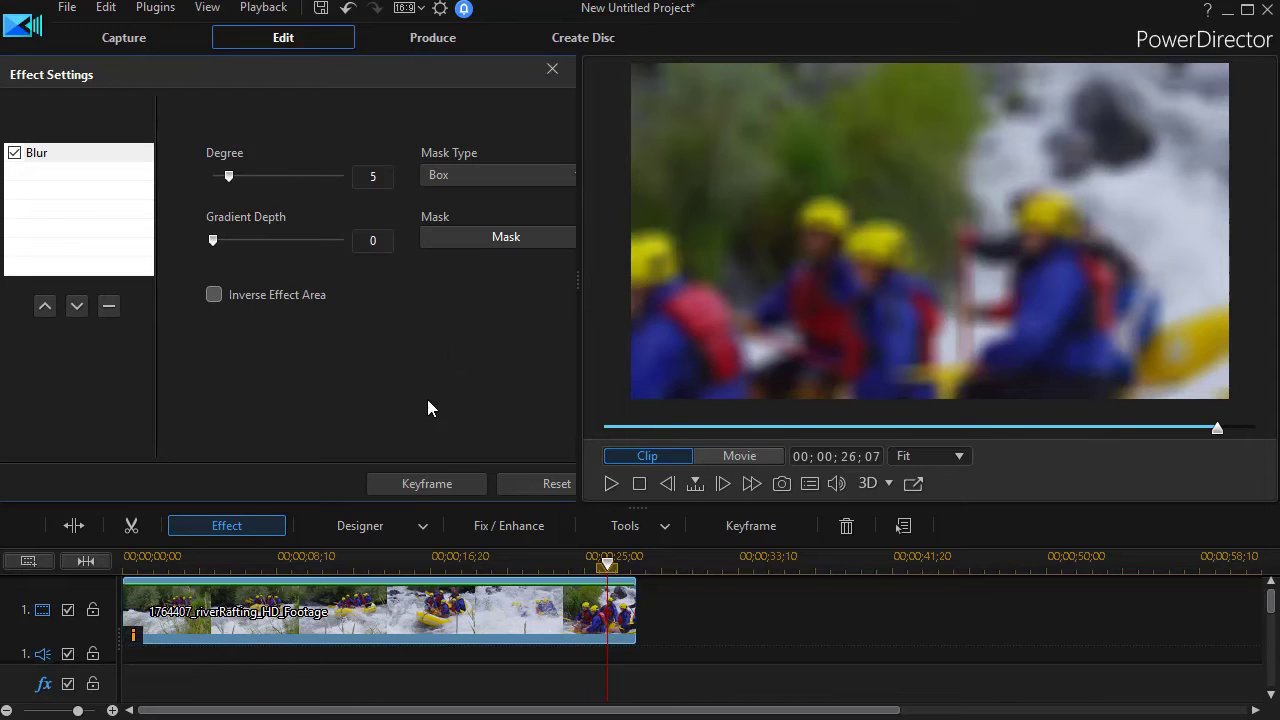
Add a Blur Degree keyframe of 30 at 00;00;00;00 and preview the blurred opening.
left_click(428, 484)
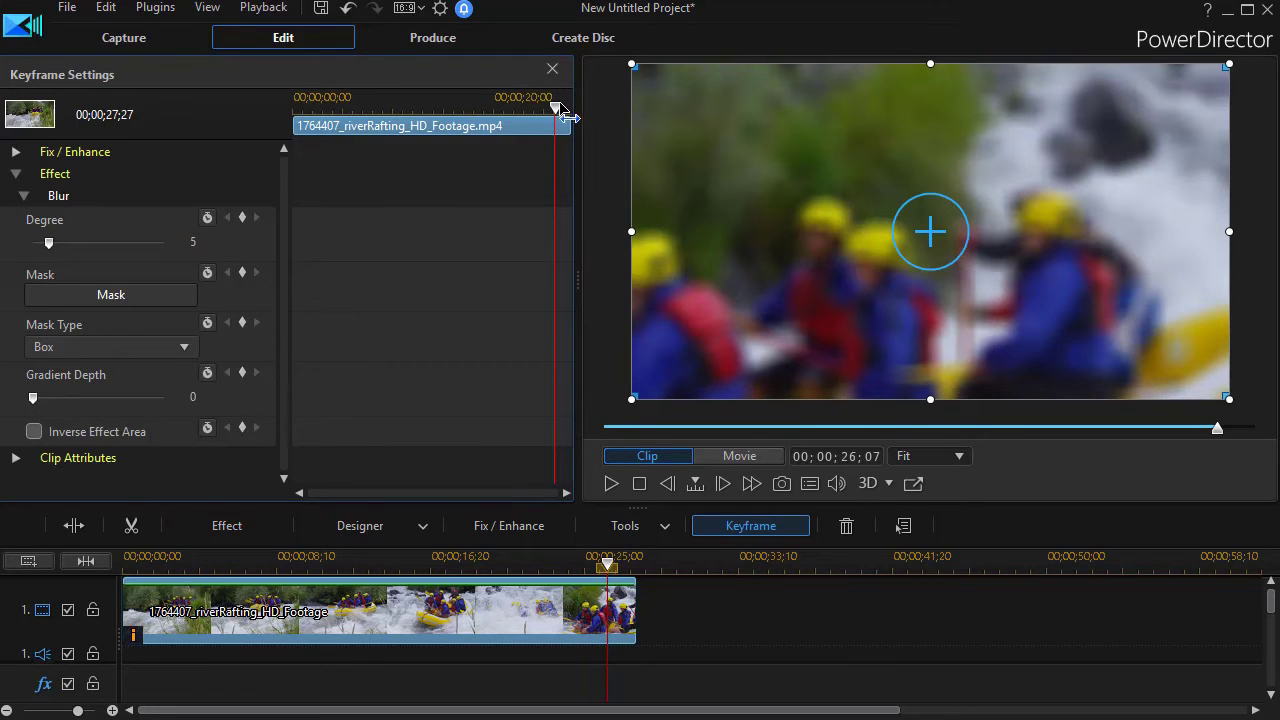
left_click_drag(563, 120, 213, 155)
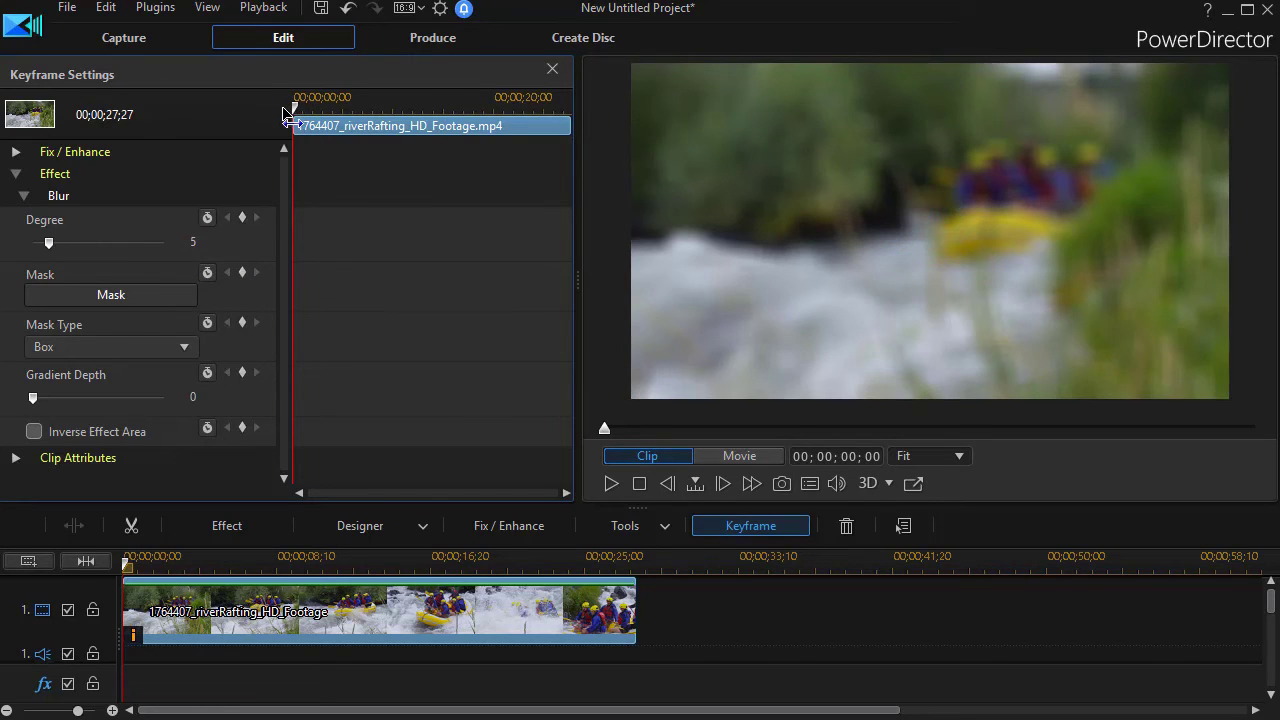
left_click(242, 217)
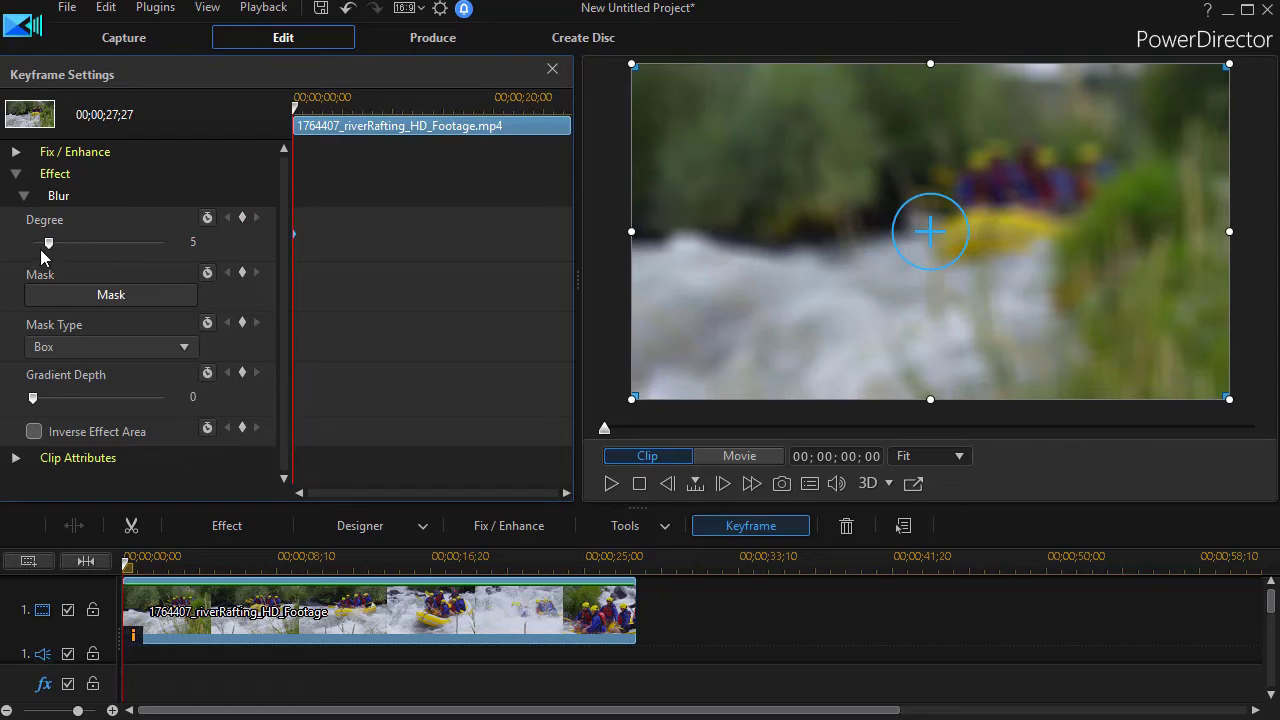
left_click_drag(53, 243, 134, 271)
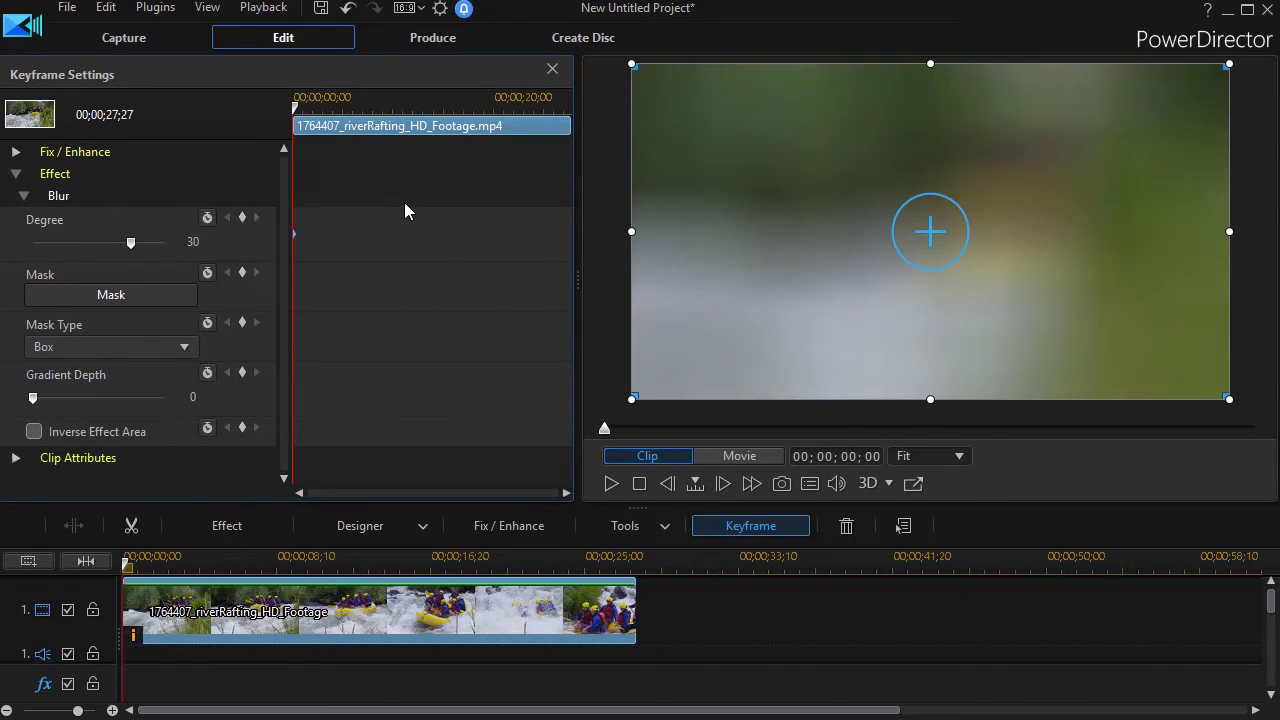
left_click(611, 484)
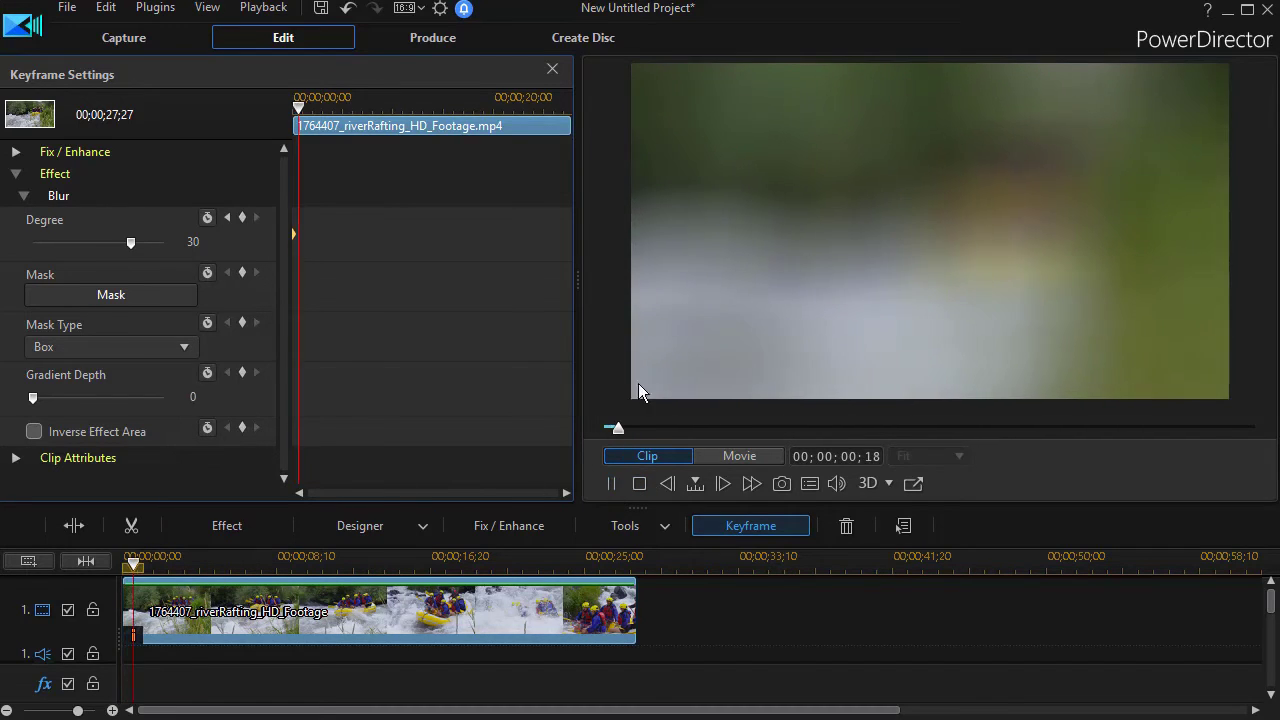
Pause playback and put the playhead at exactly 00;00;07;00.
left_click(612, 485)
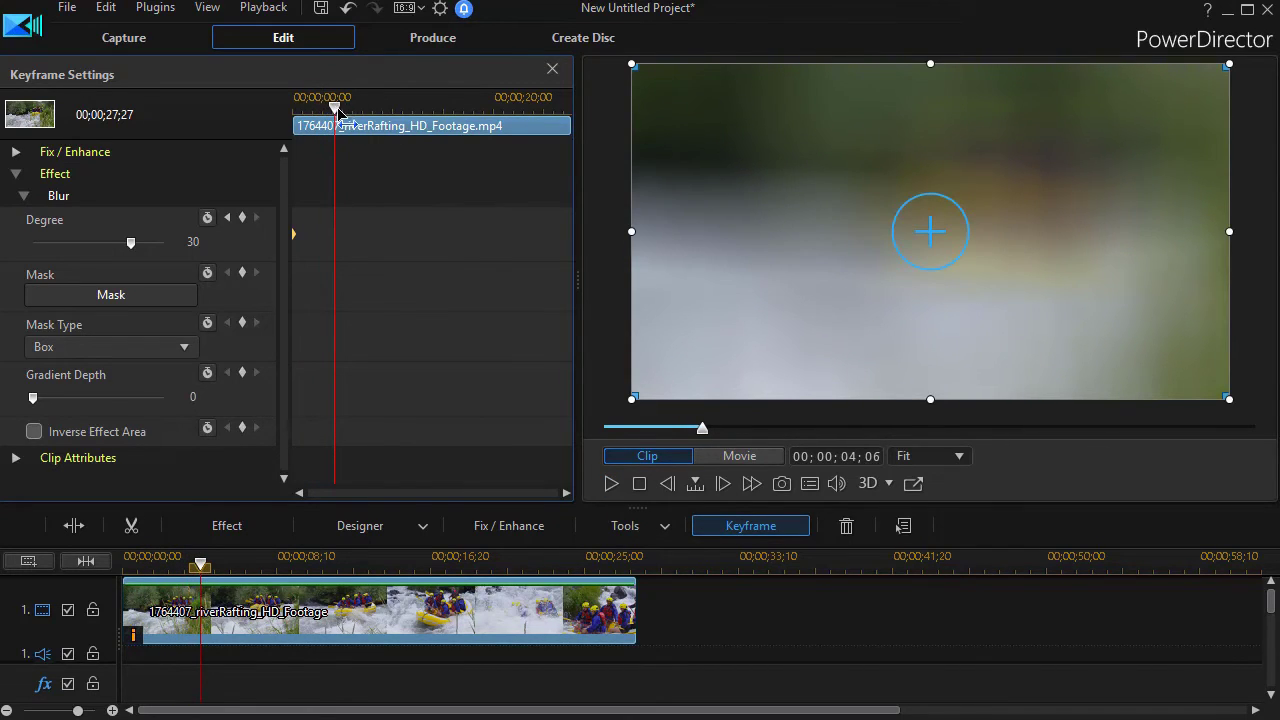
left_click_drag(340, 113, 410, 122)
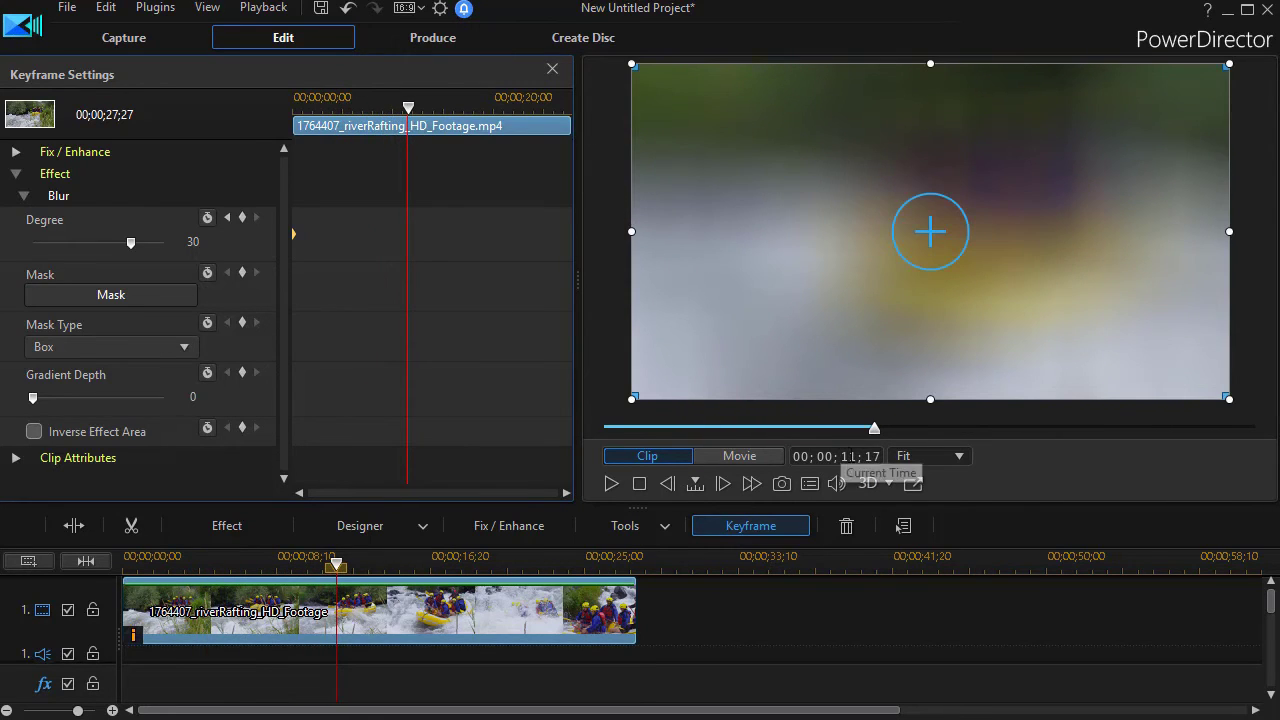
left_click_drag(874, 428, 837, 442)
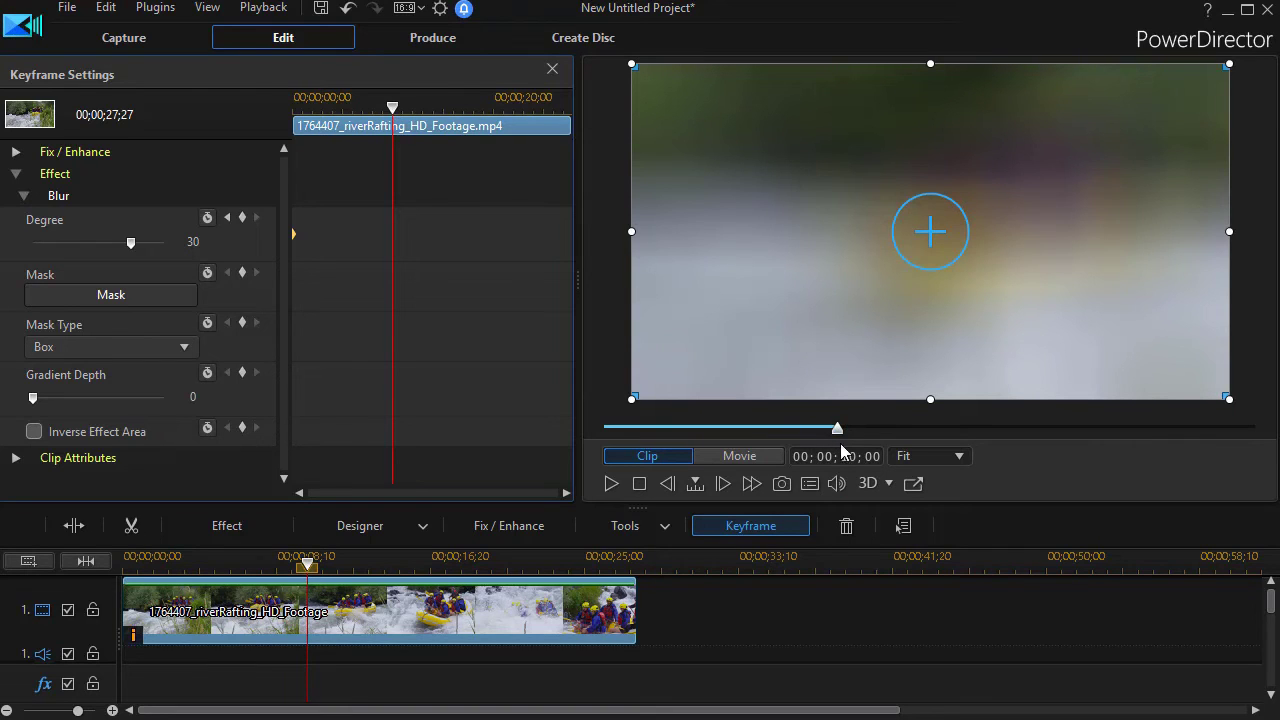
left_click_drag(837, 428, 765, 449)
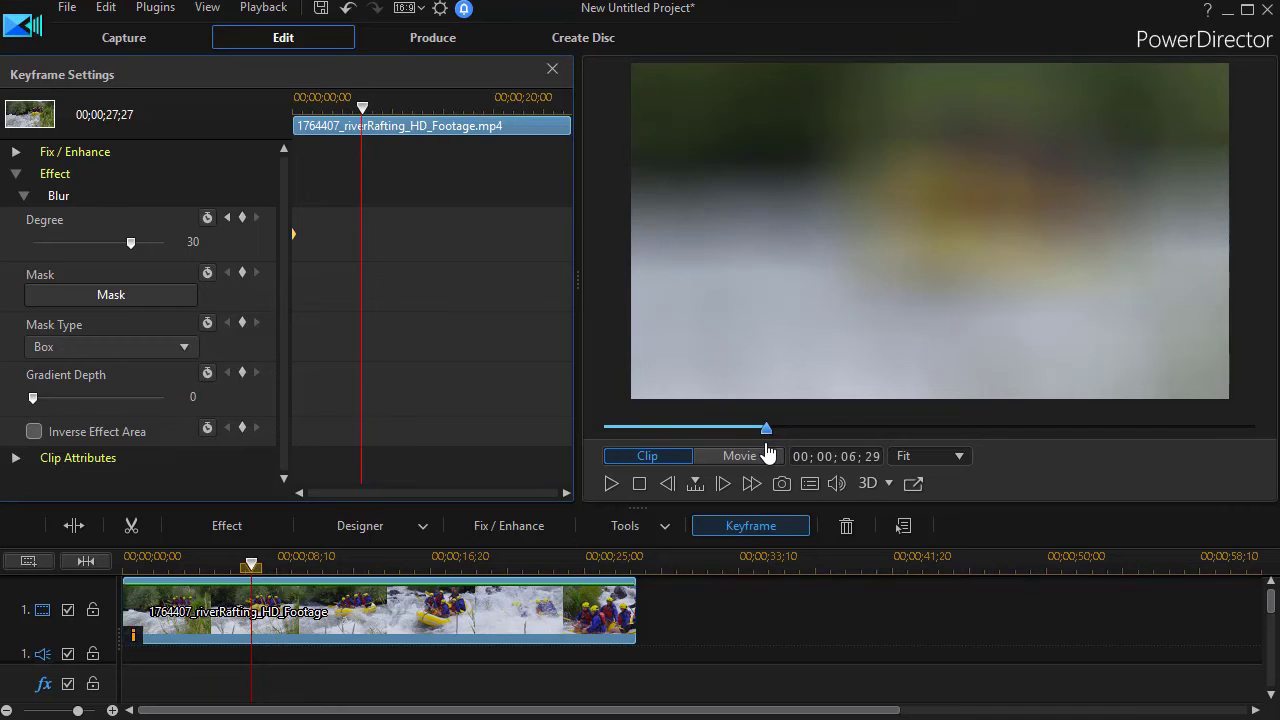
left_click(723, 484)
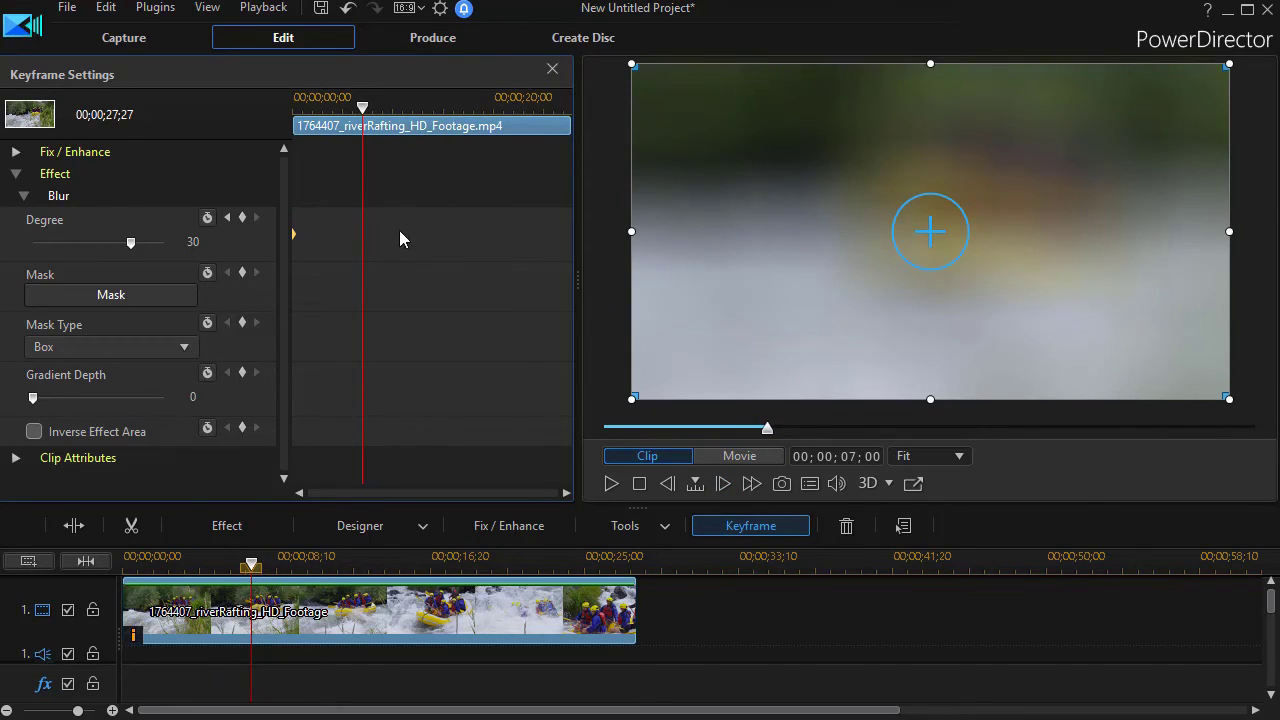
Add a Blur Degree keyframe at seven seconds set to 0, then widen the preview area.
left_click(241, 217)
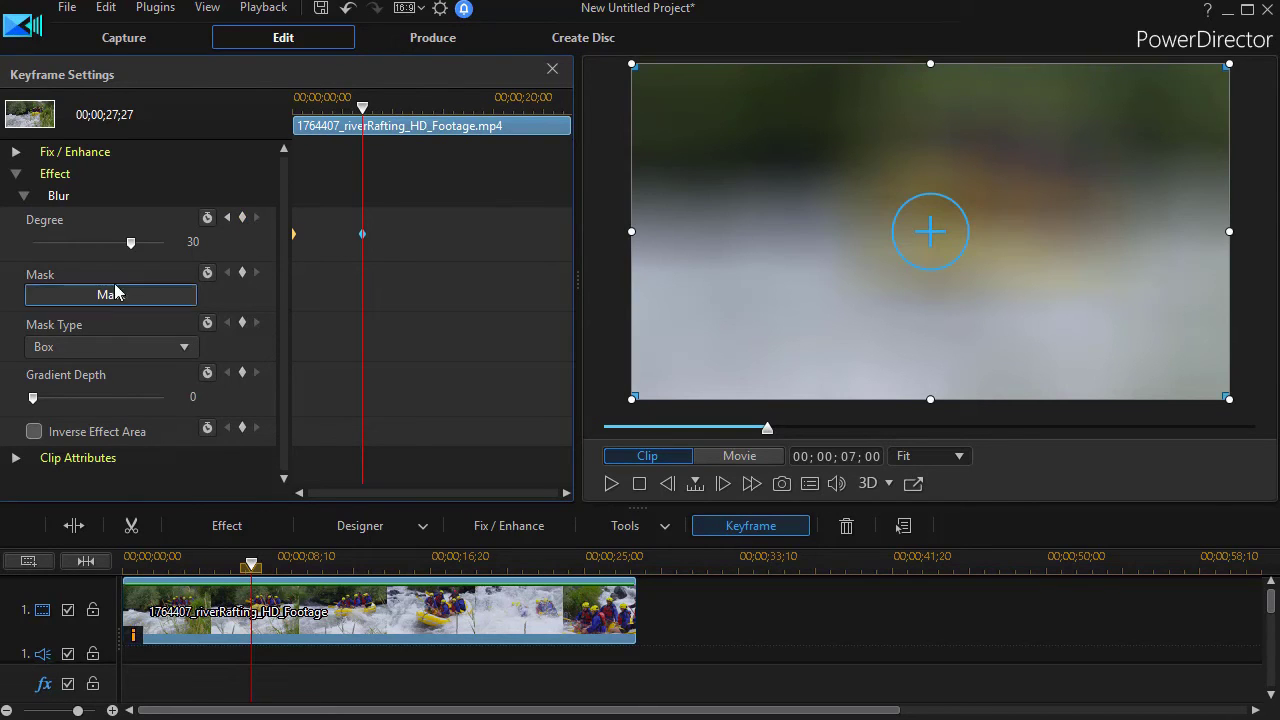
left_click_drag(130, 244, 11, 254)
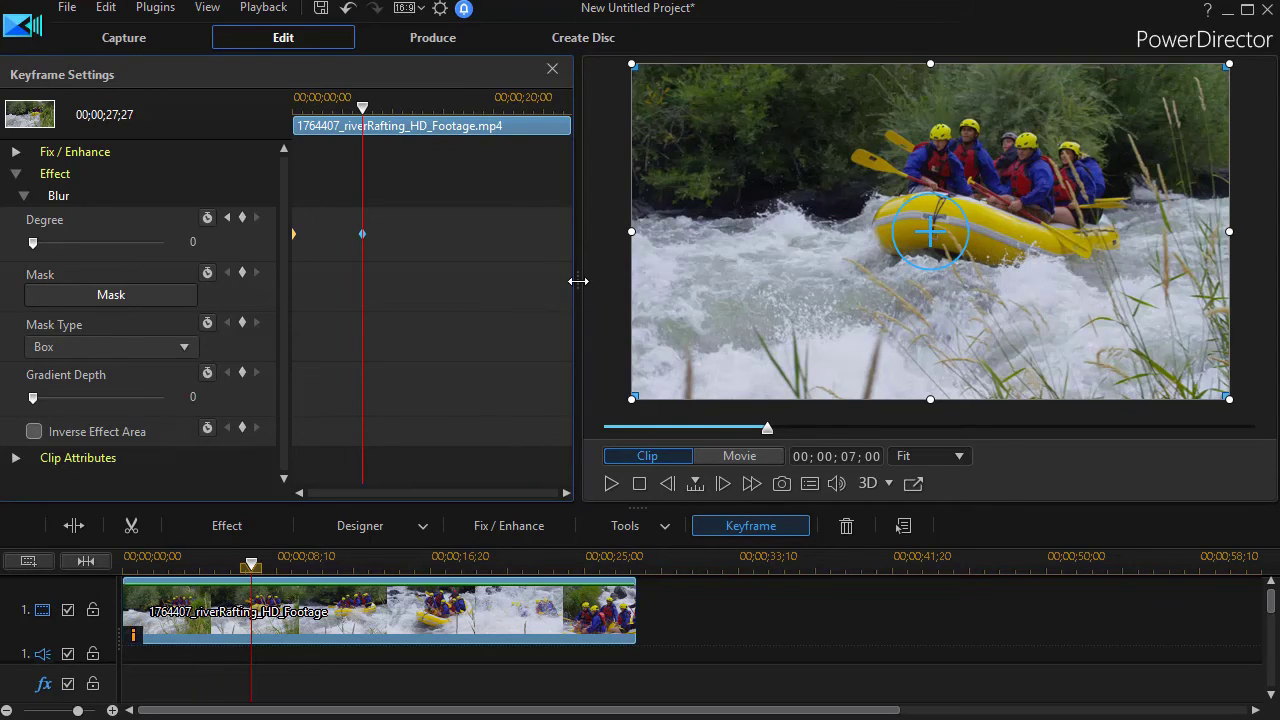
left_click_drag(578, 281, 323, 286)
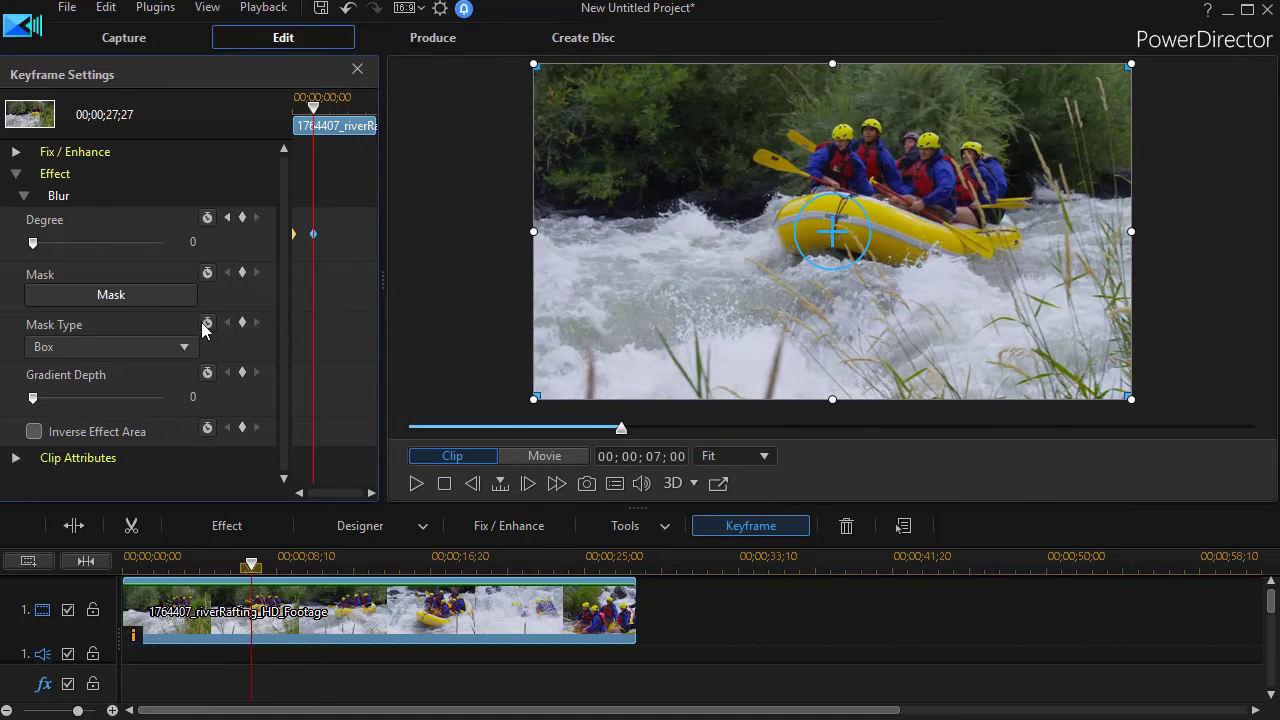
Play the whole movie from the start to watch the blur clear by seven seconds, then stop.
left_click(550, 457)
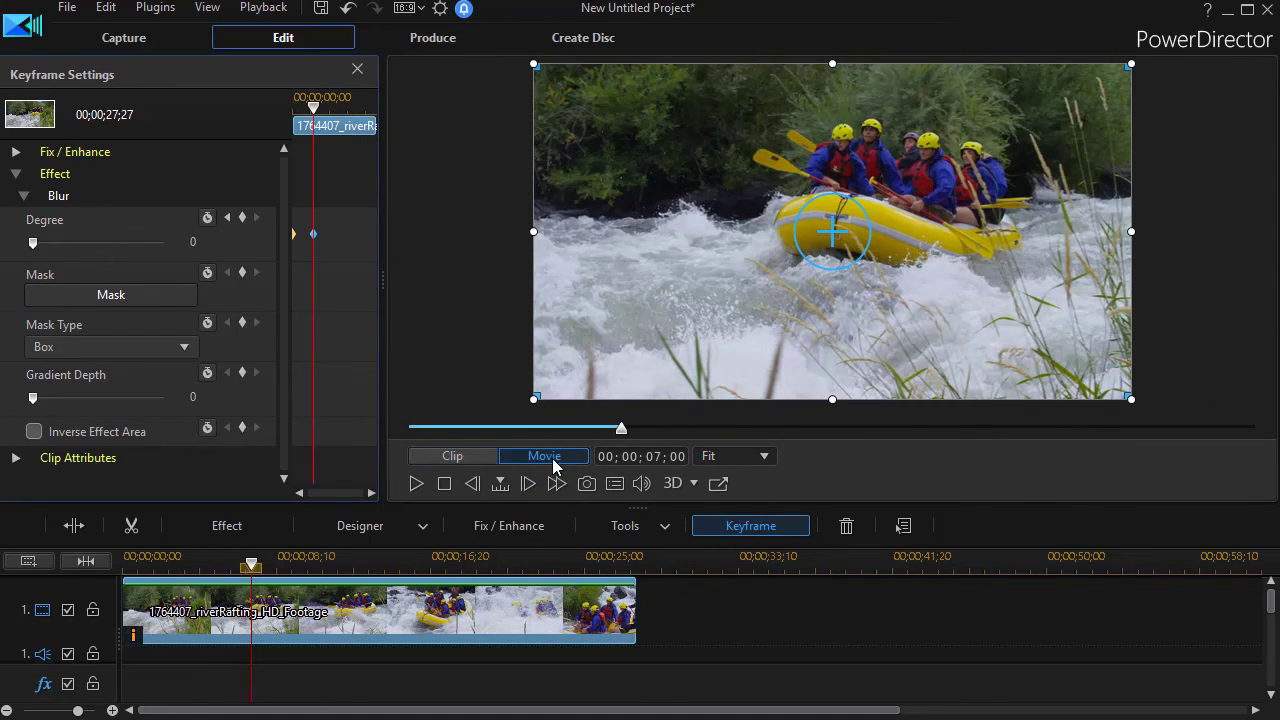
left_click(443, 484)
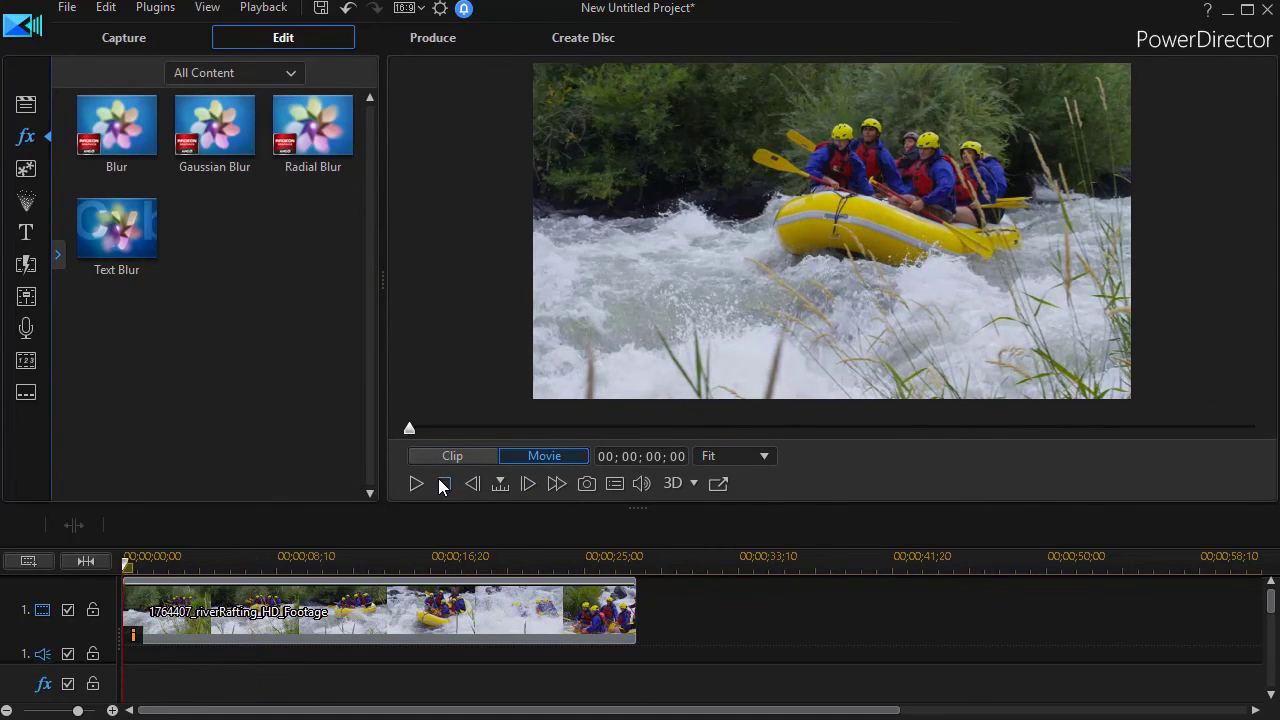
left_click(416, 483)
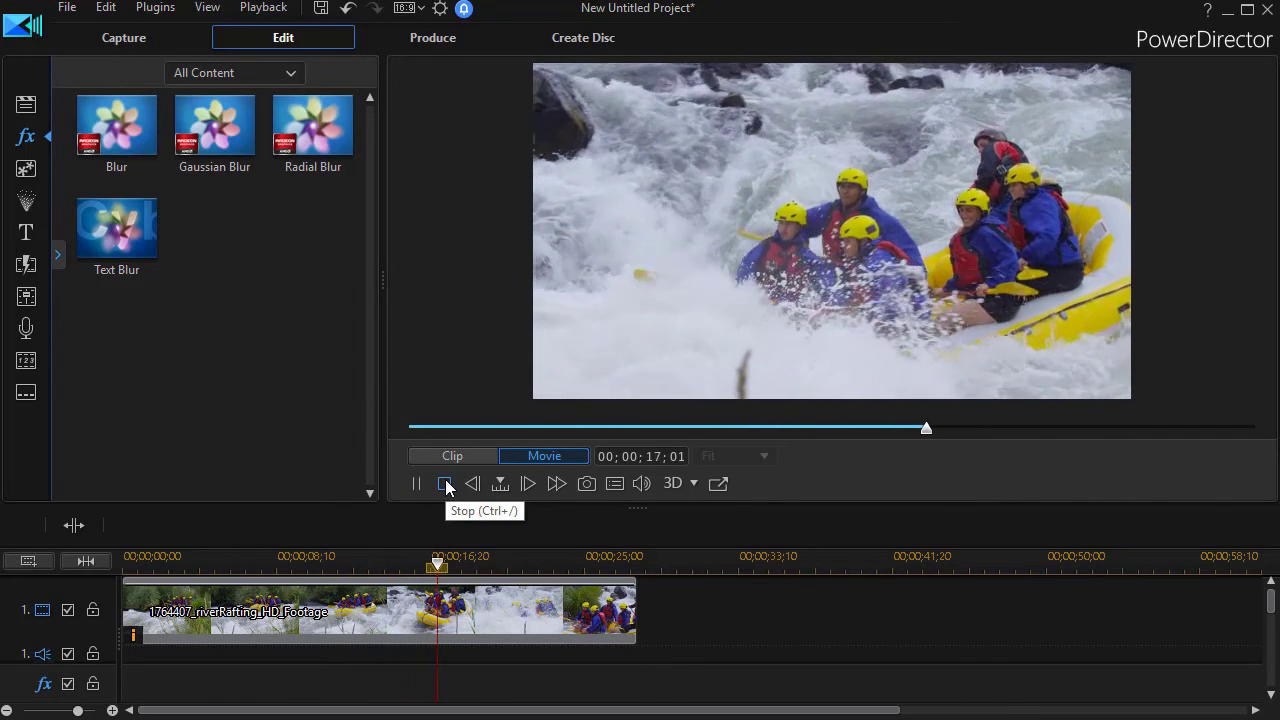
left_click(446, 484)
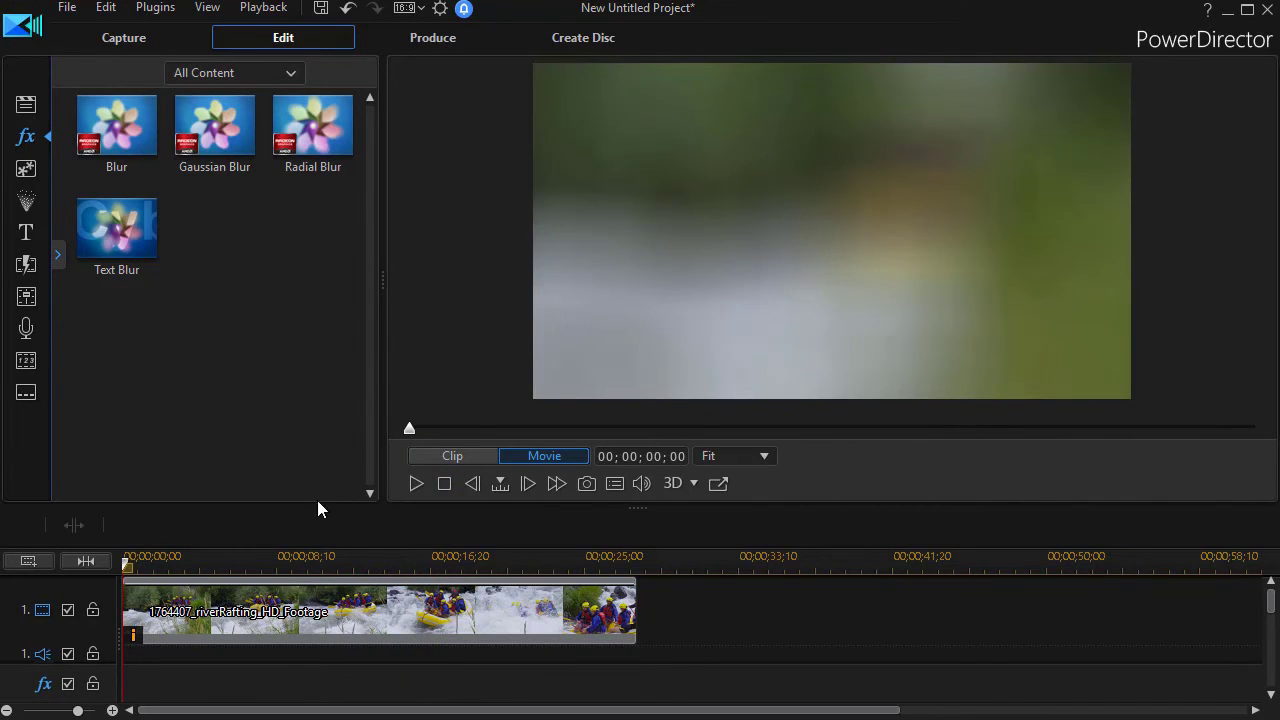
Reopen the rafting clip's Blur keyframe settings in a widened Effect Settings panel, showing Degree 30 at the start.
left_click(325, 620)
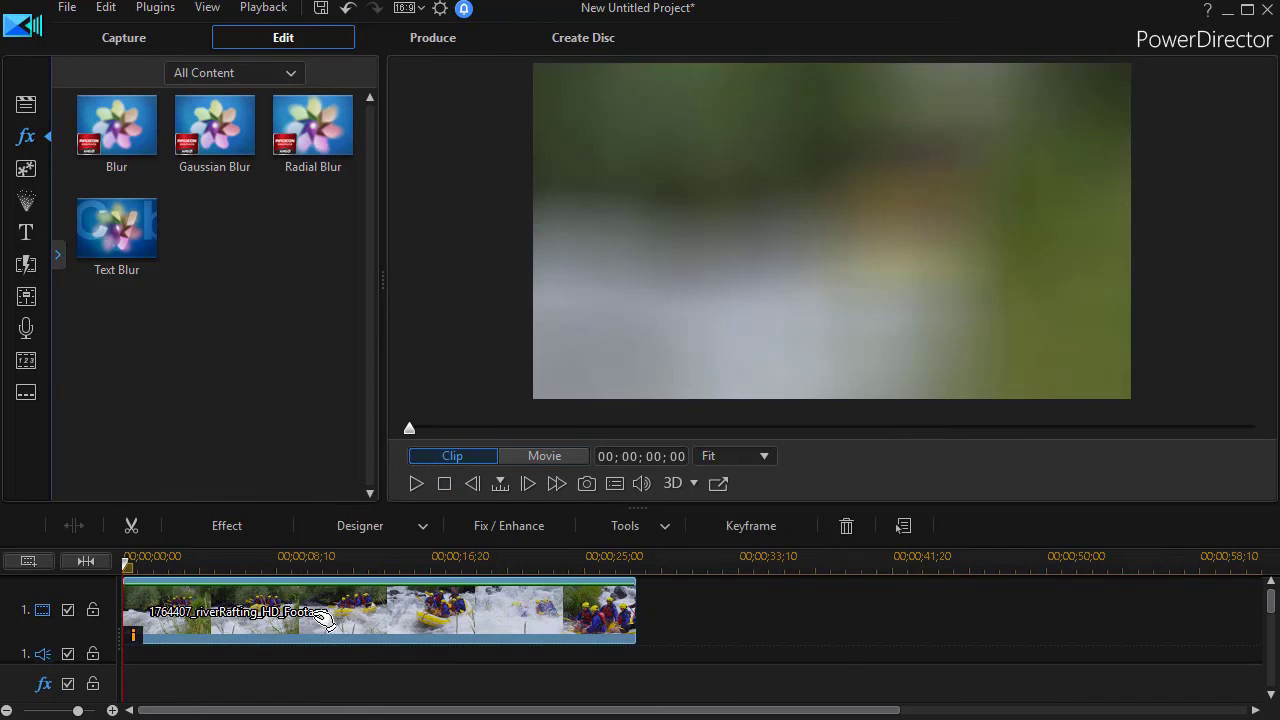
left_click(234, 528)
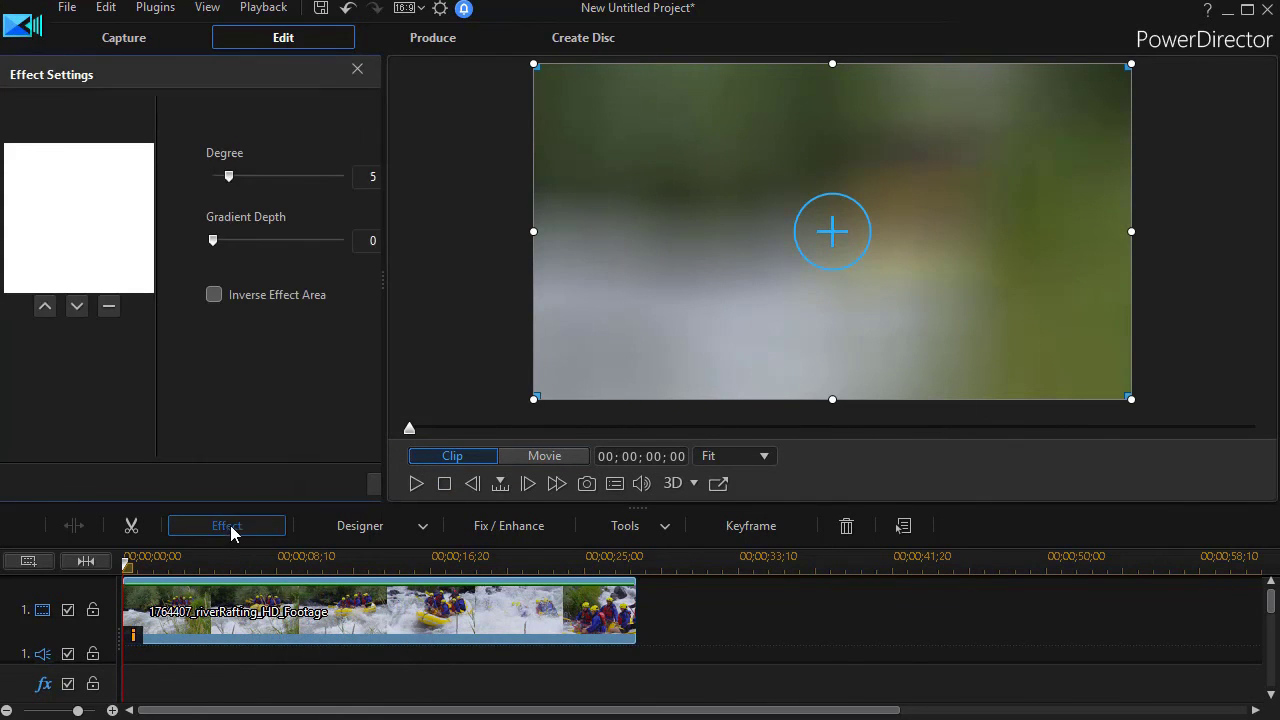
left_click_drag(383, 277, 560, 292)
left_click(466, 487)
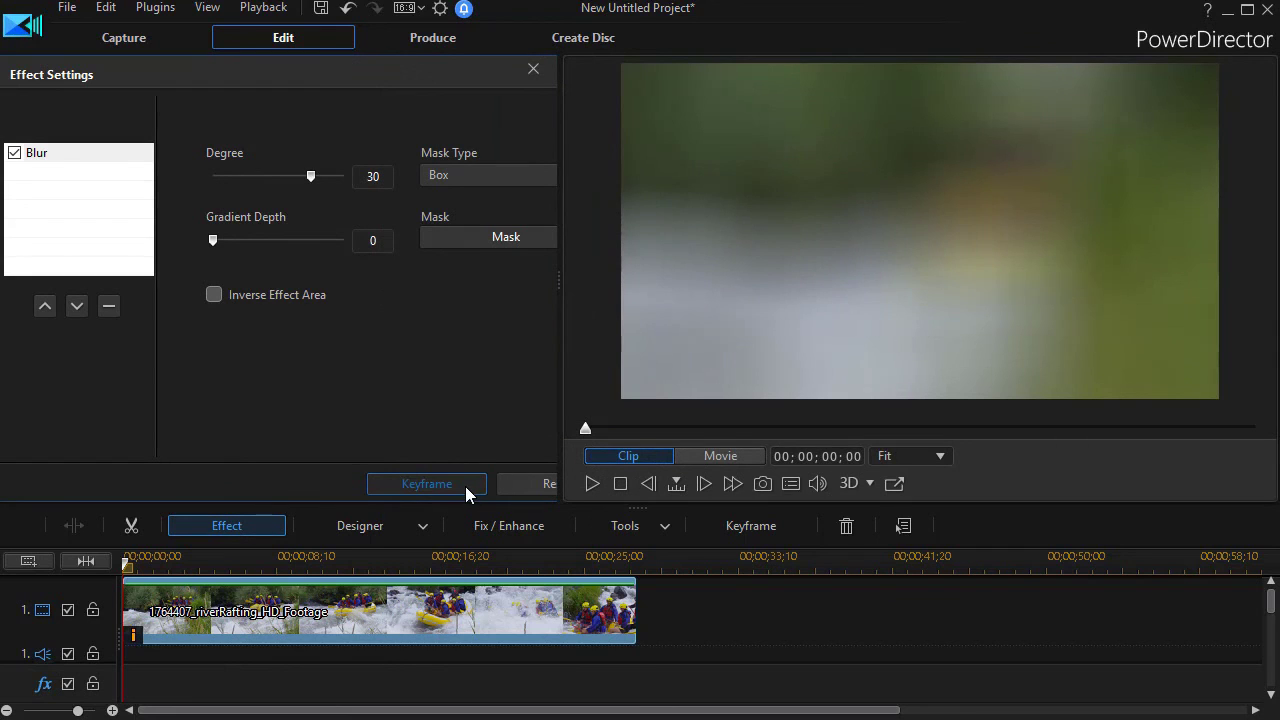